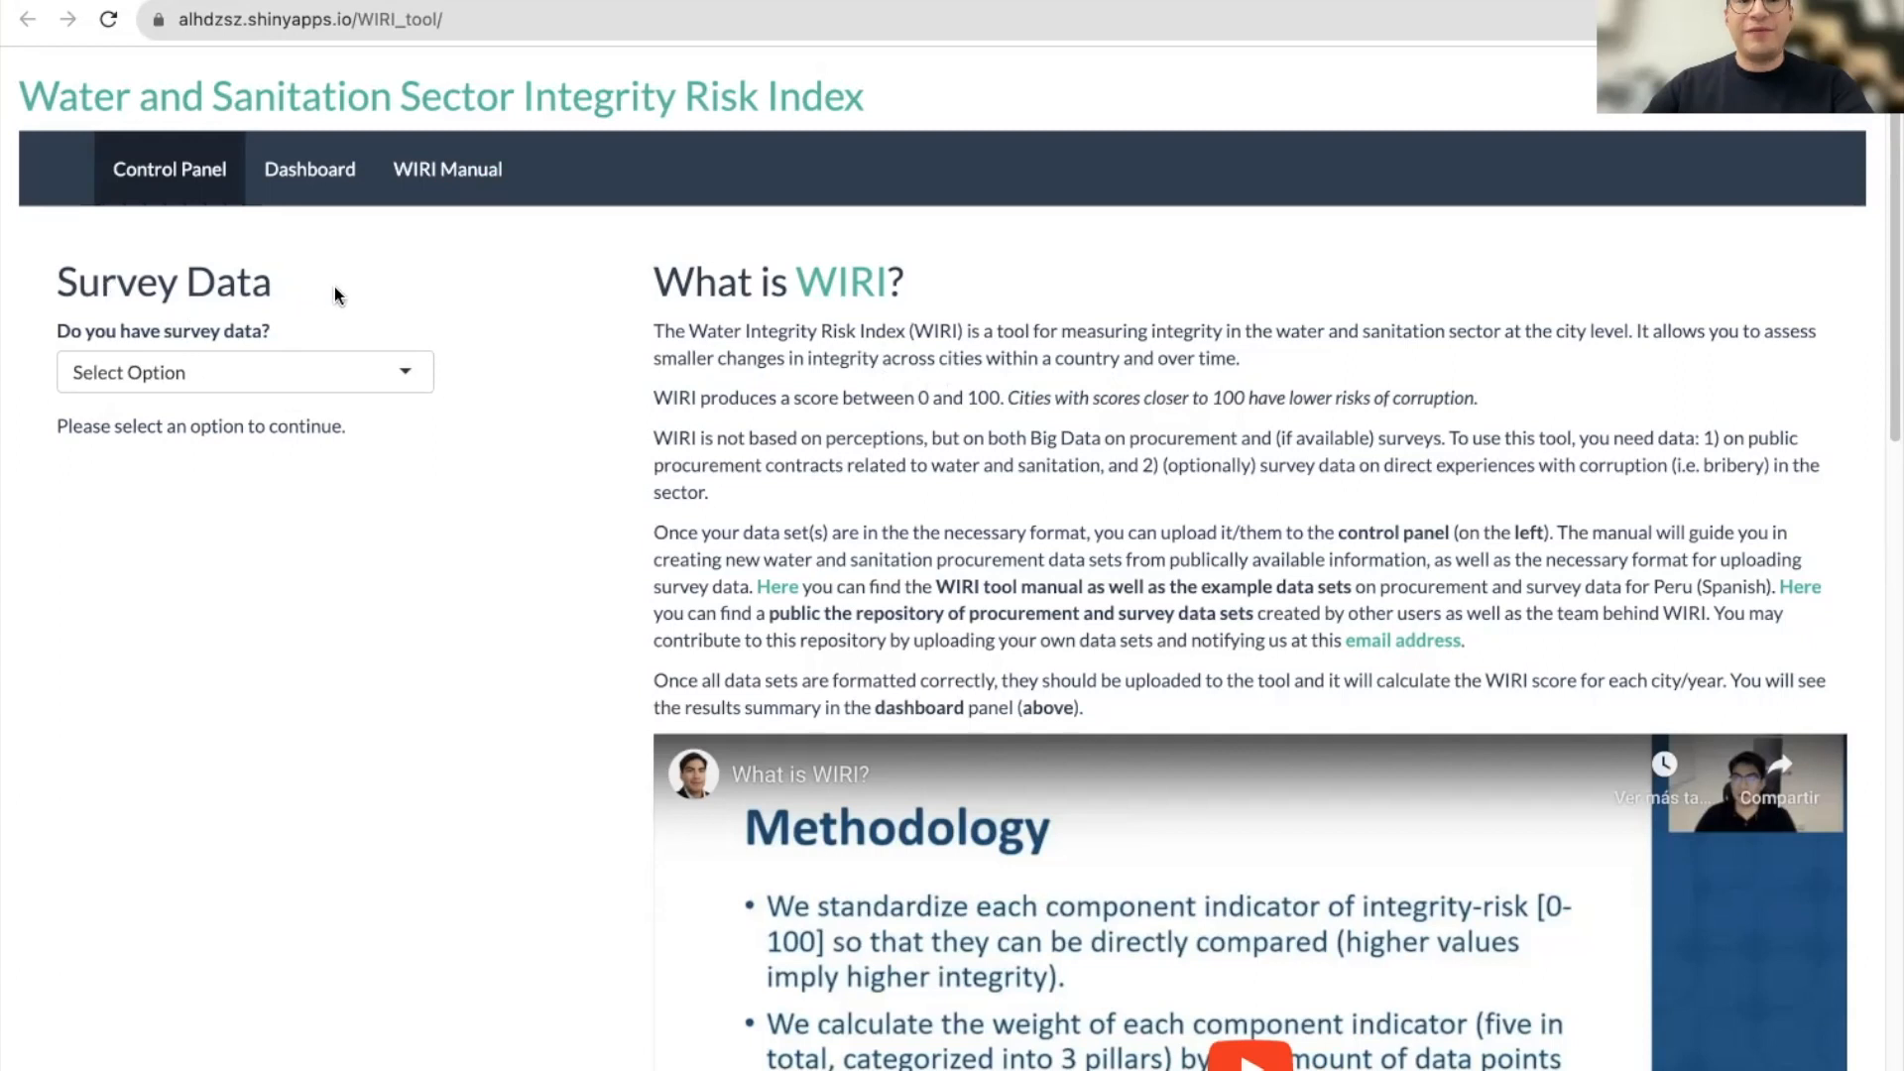
Try both answers to the survey data question and settle on No to continue without survey data.
left_click(376, 369)
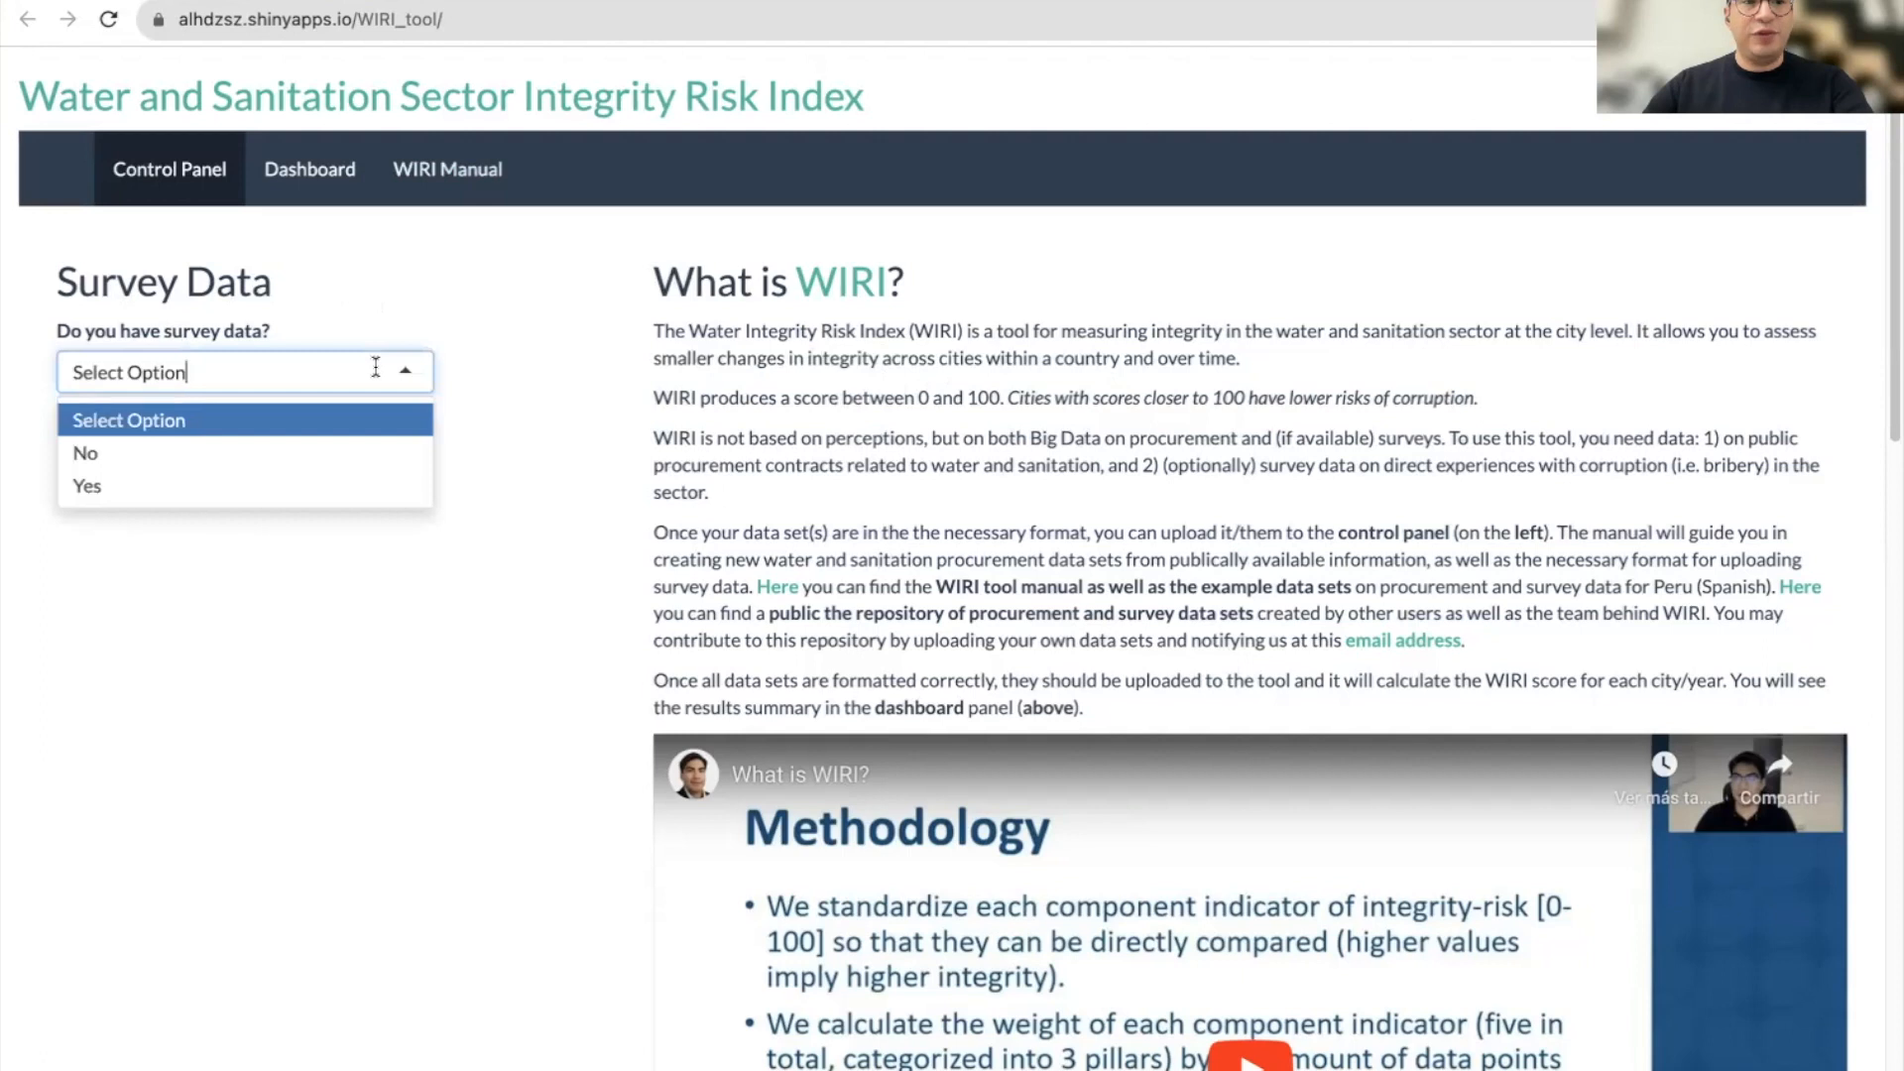
left_click(343, 456)
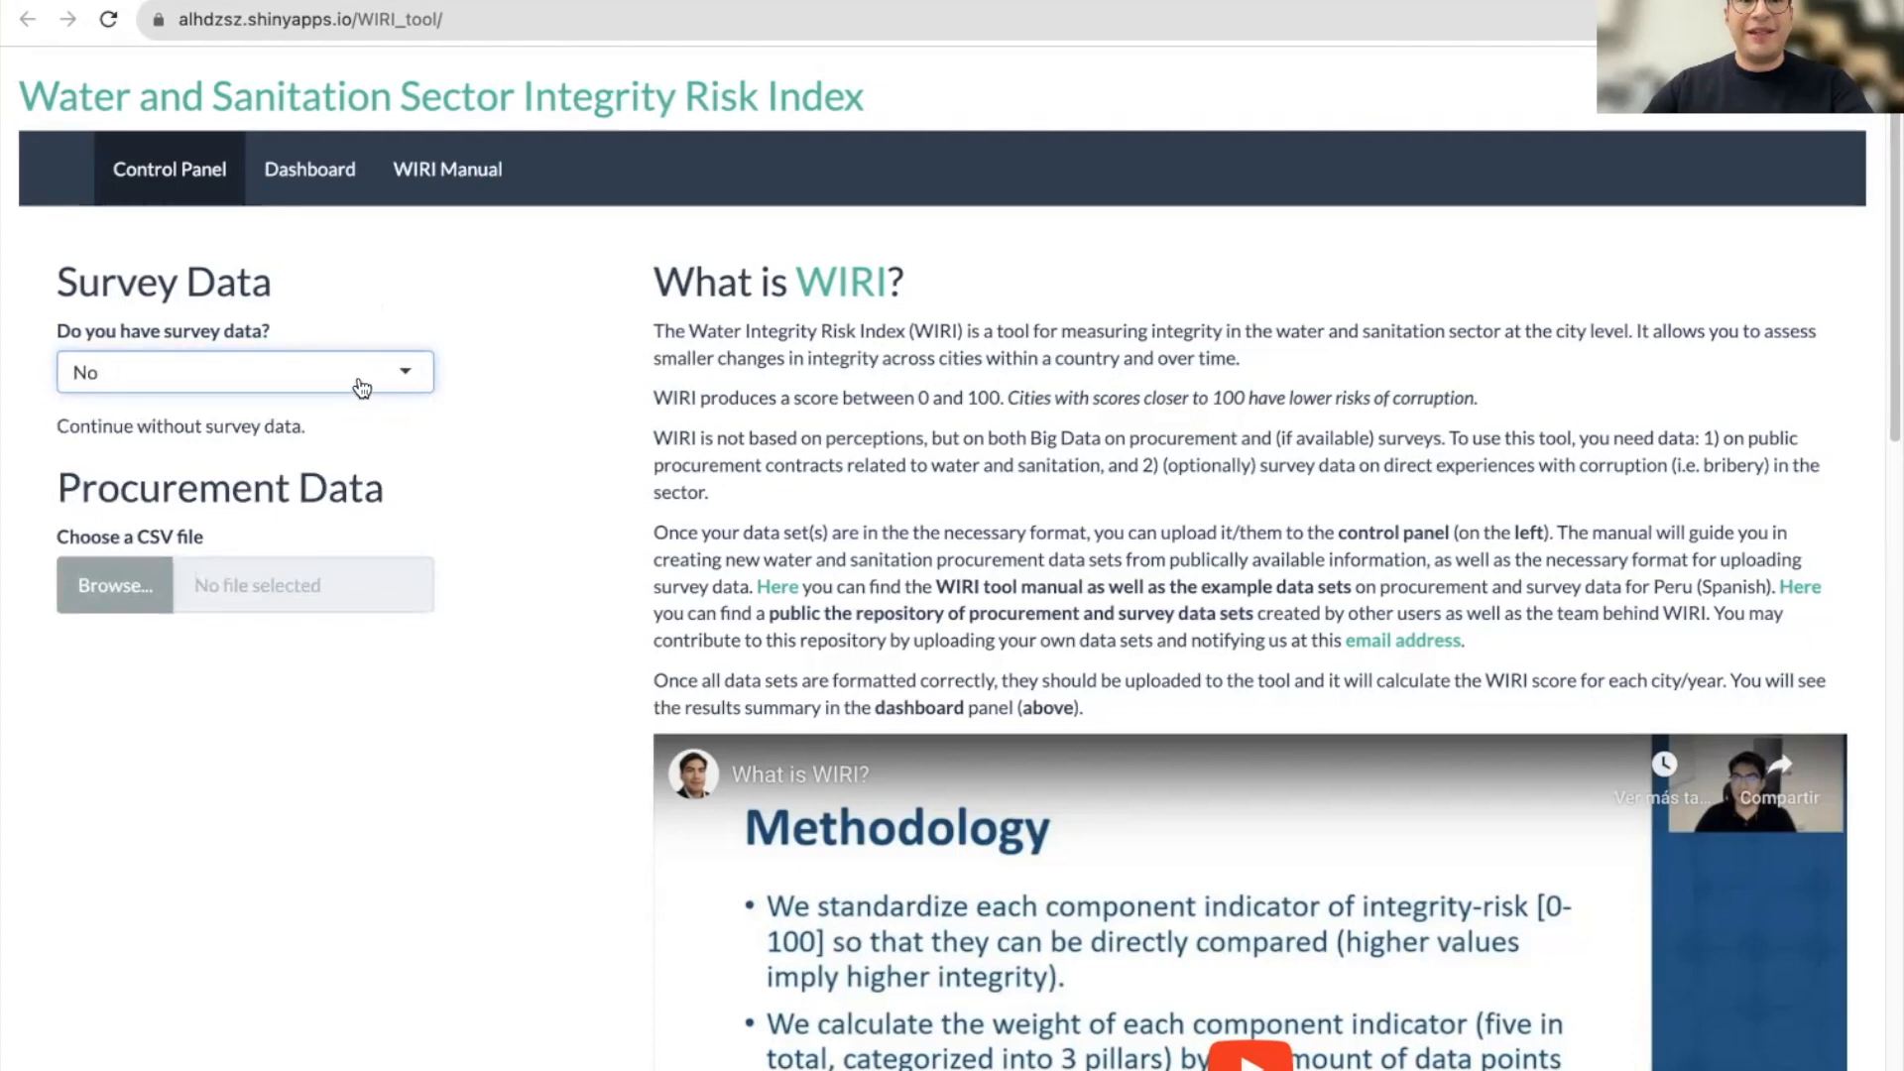
left_click(359, 386)
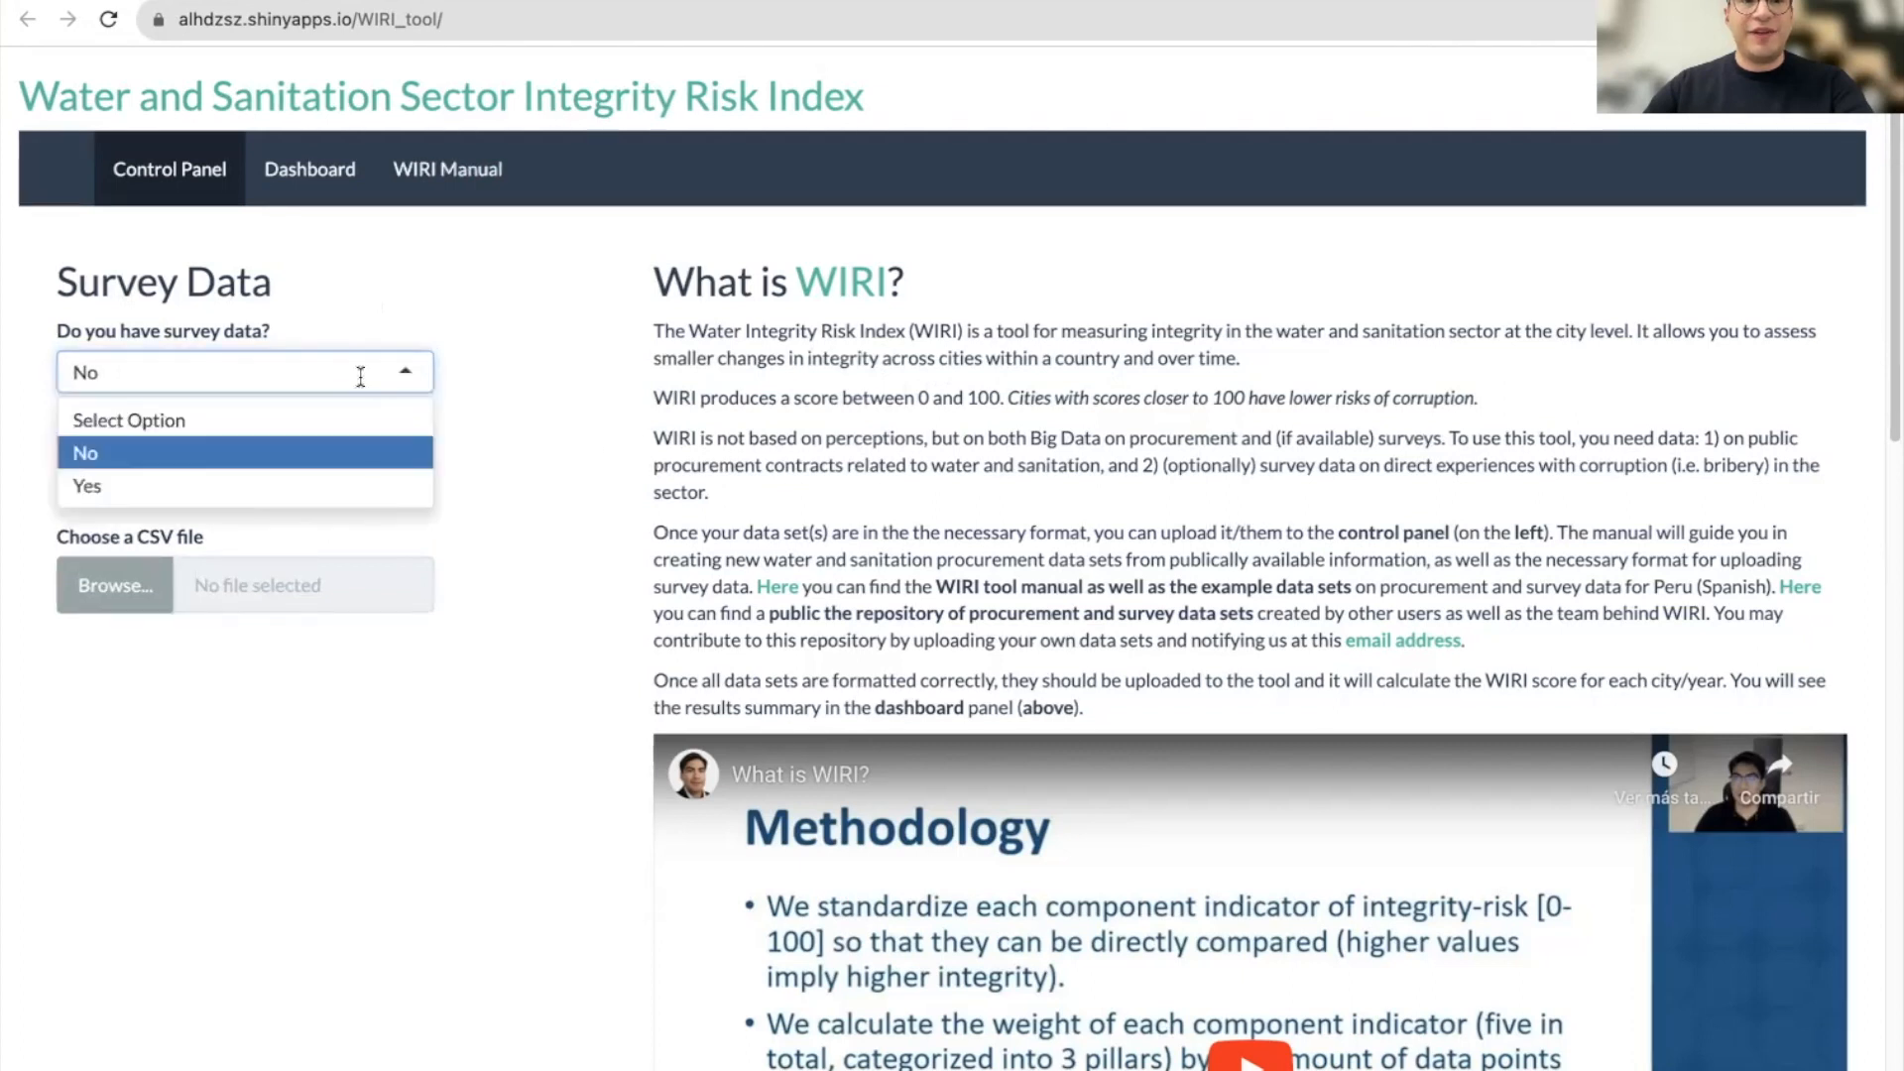
left_click(319, 485)
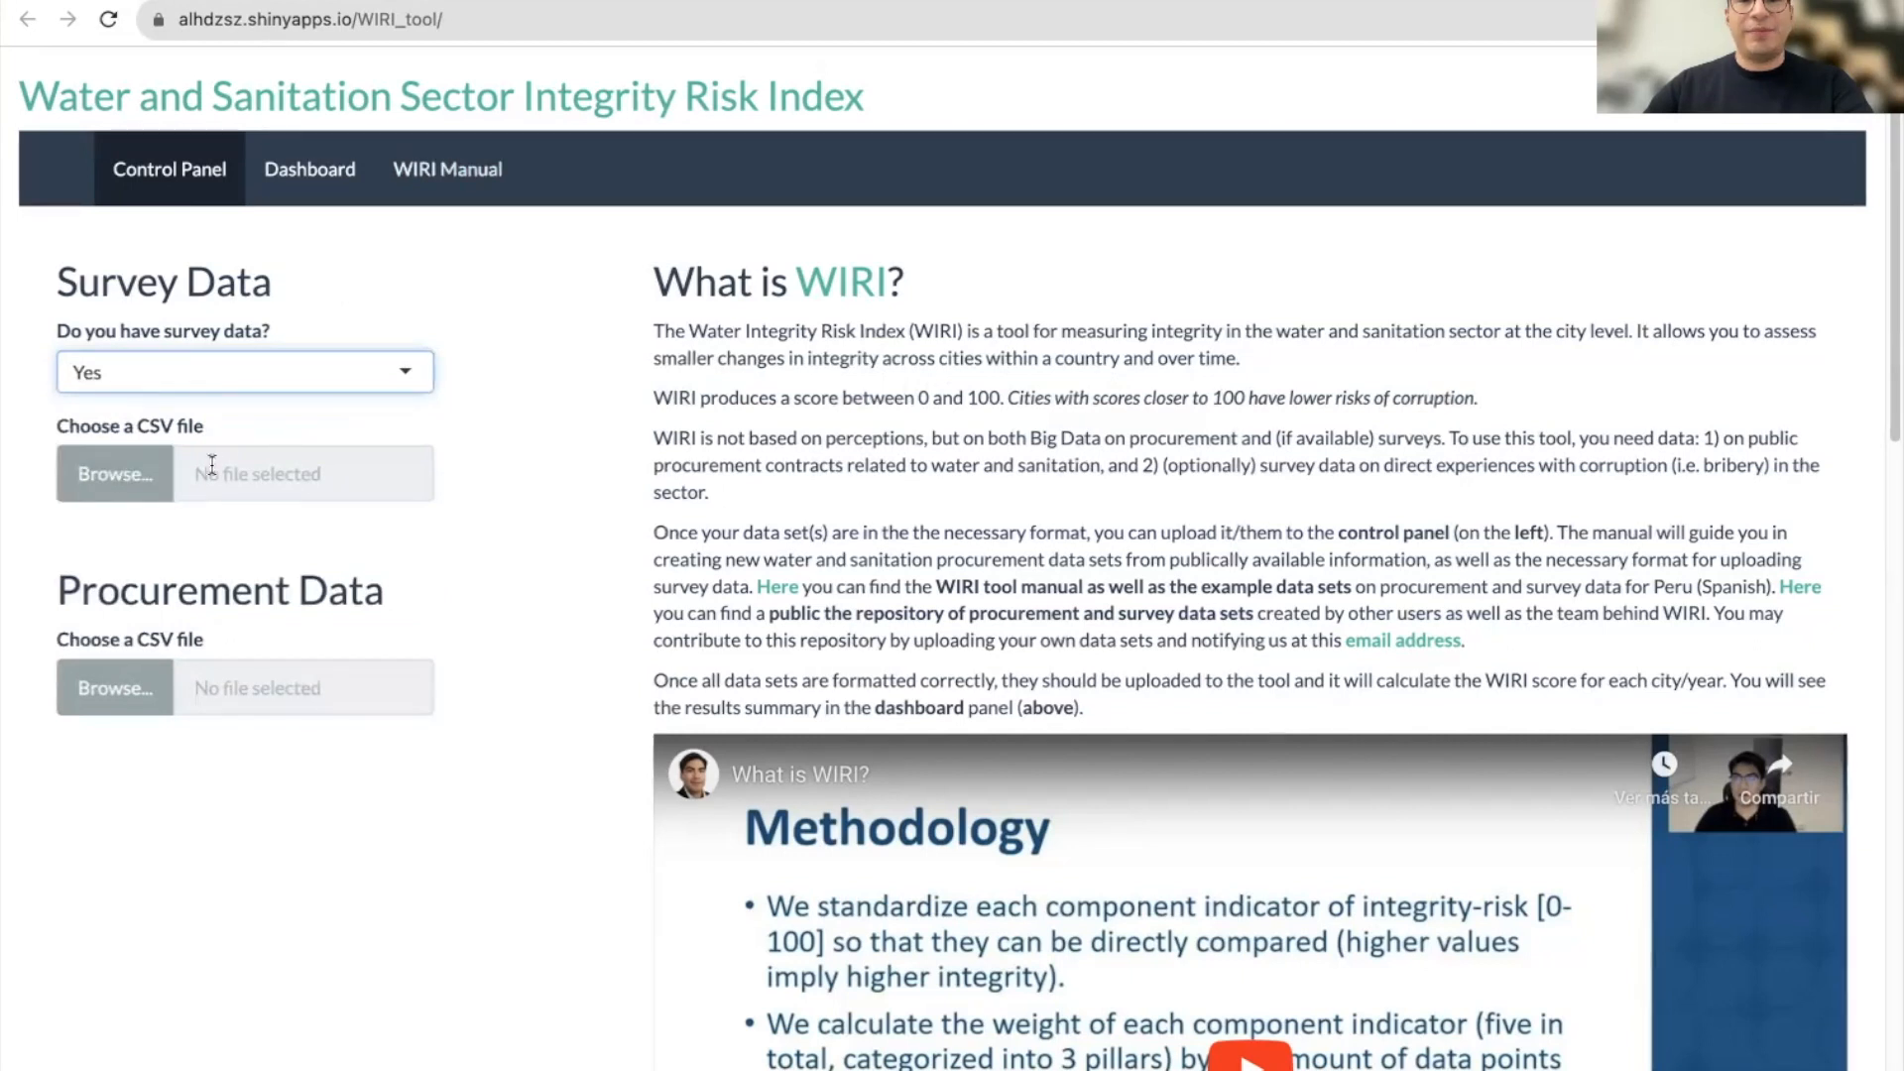
left_click(288, 374)
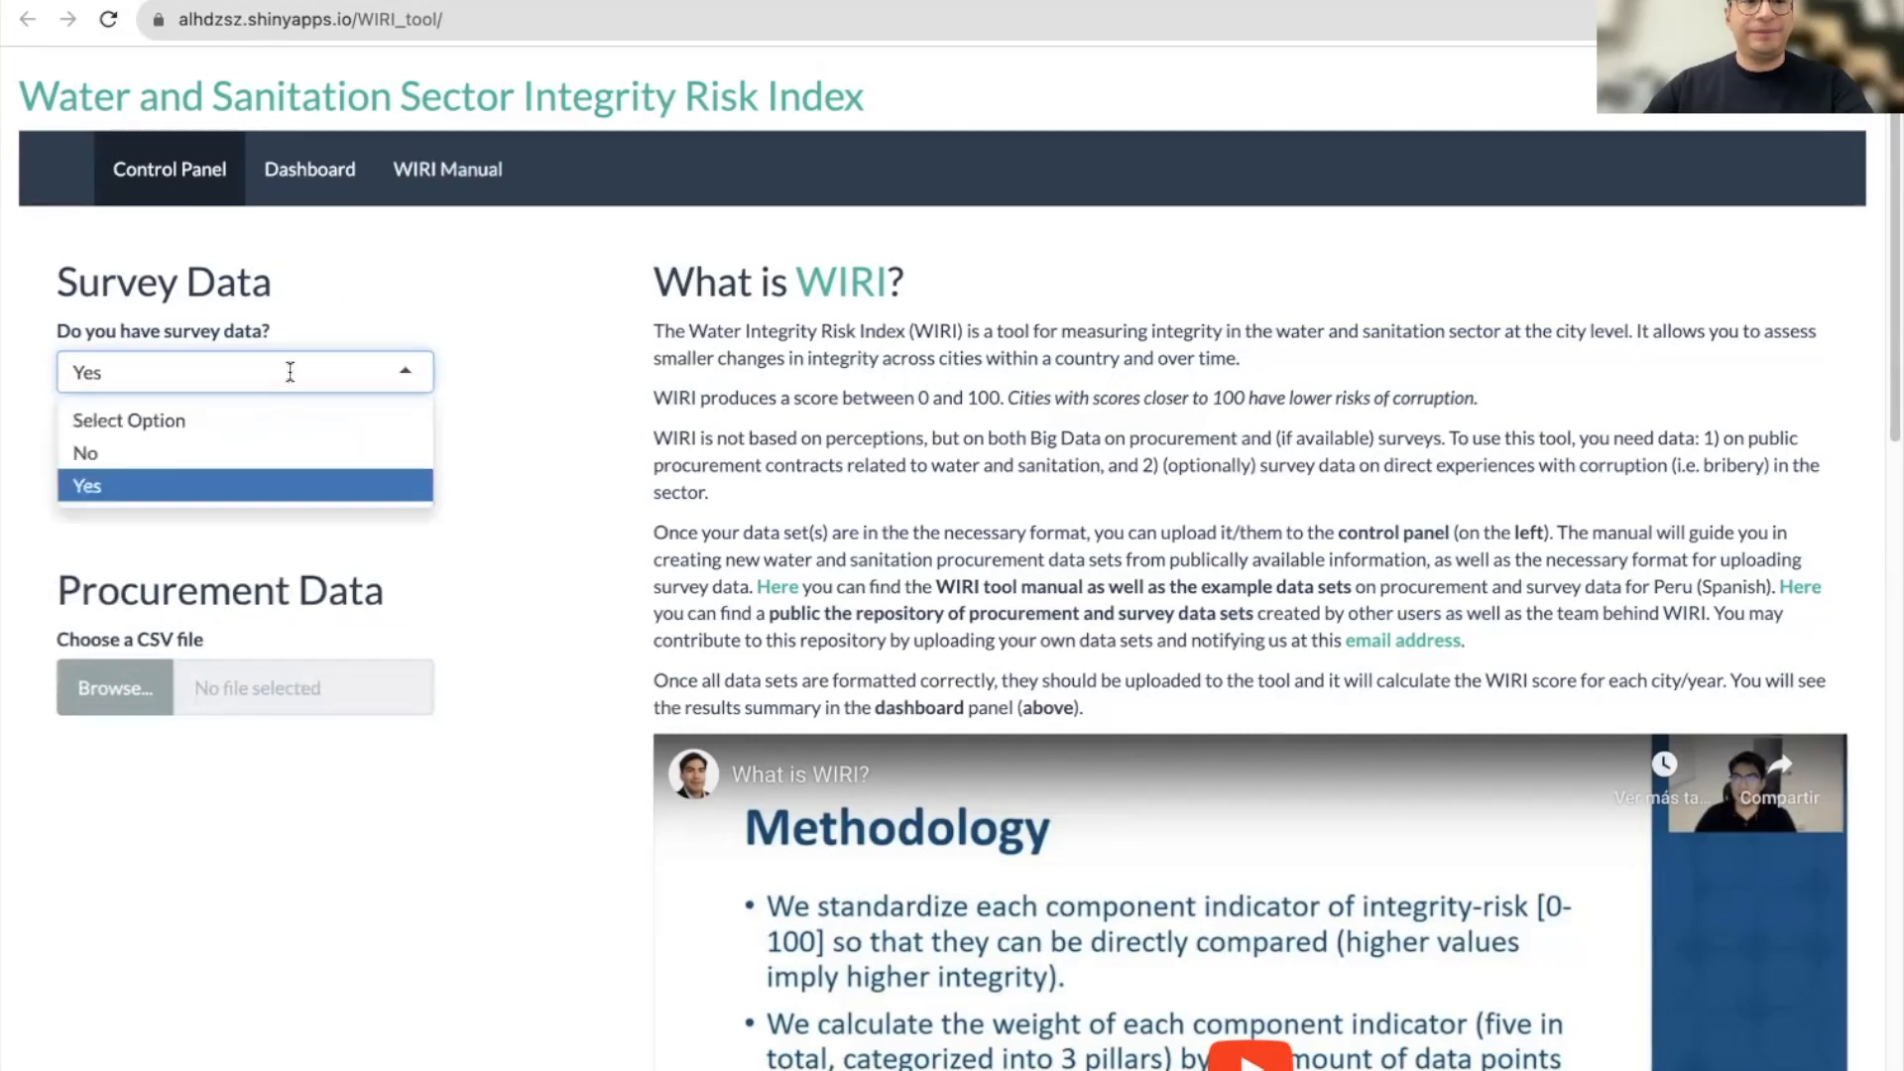
left_click(268, 455)
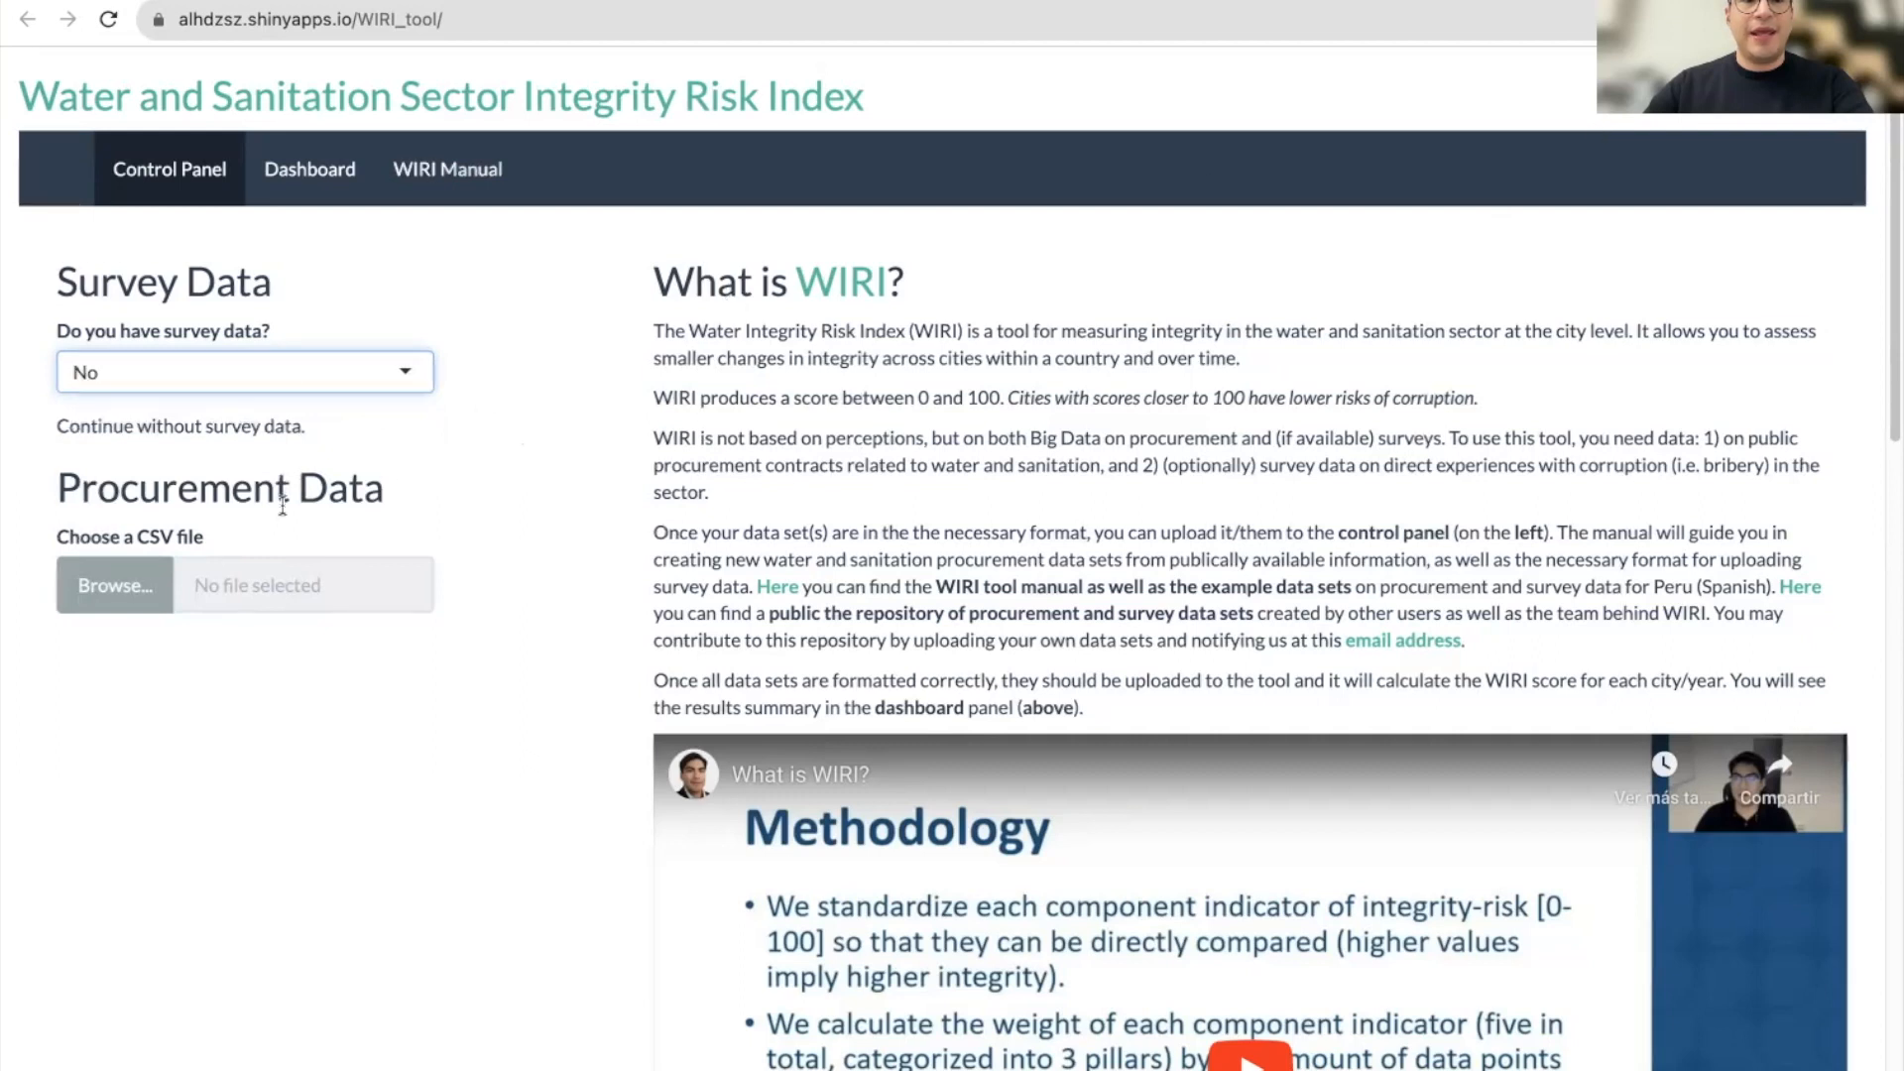
Upload the Peru procurement example CSV file as the procurement data.
left_click(105, 586)
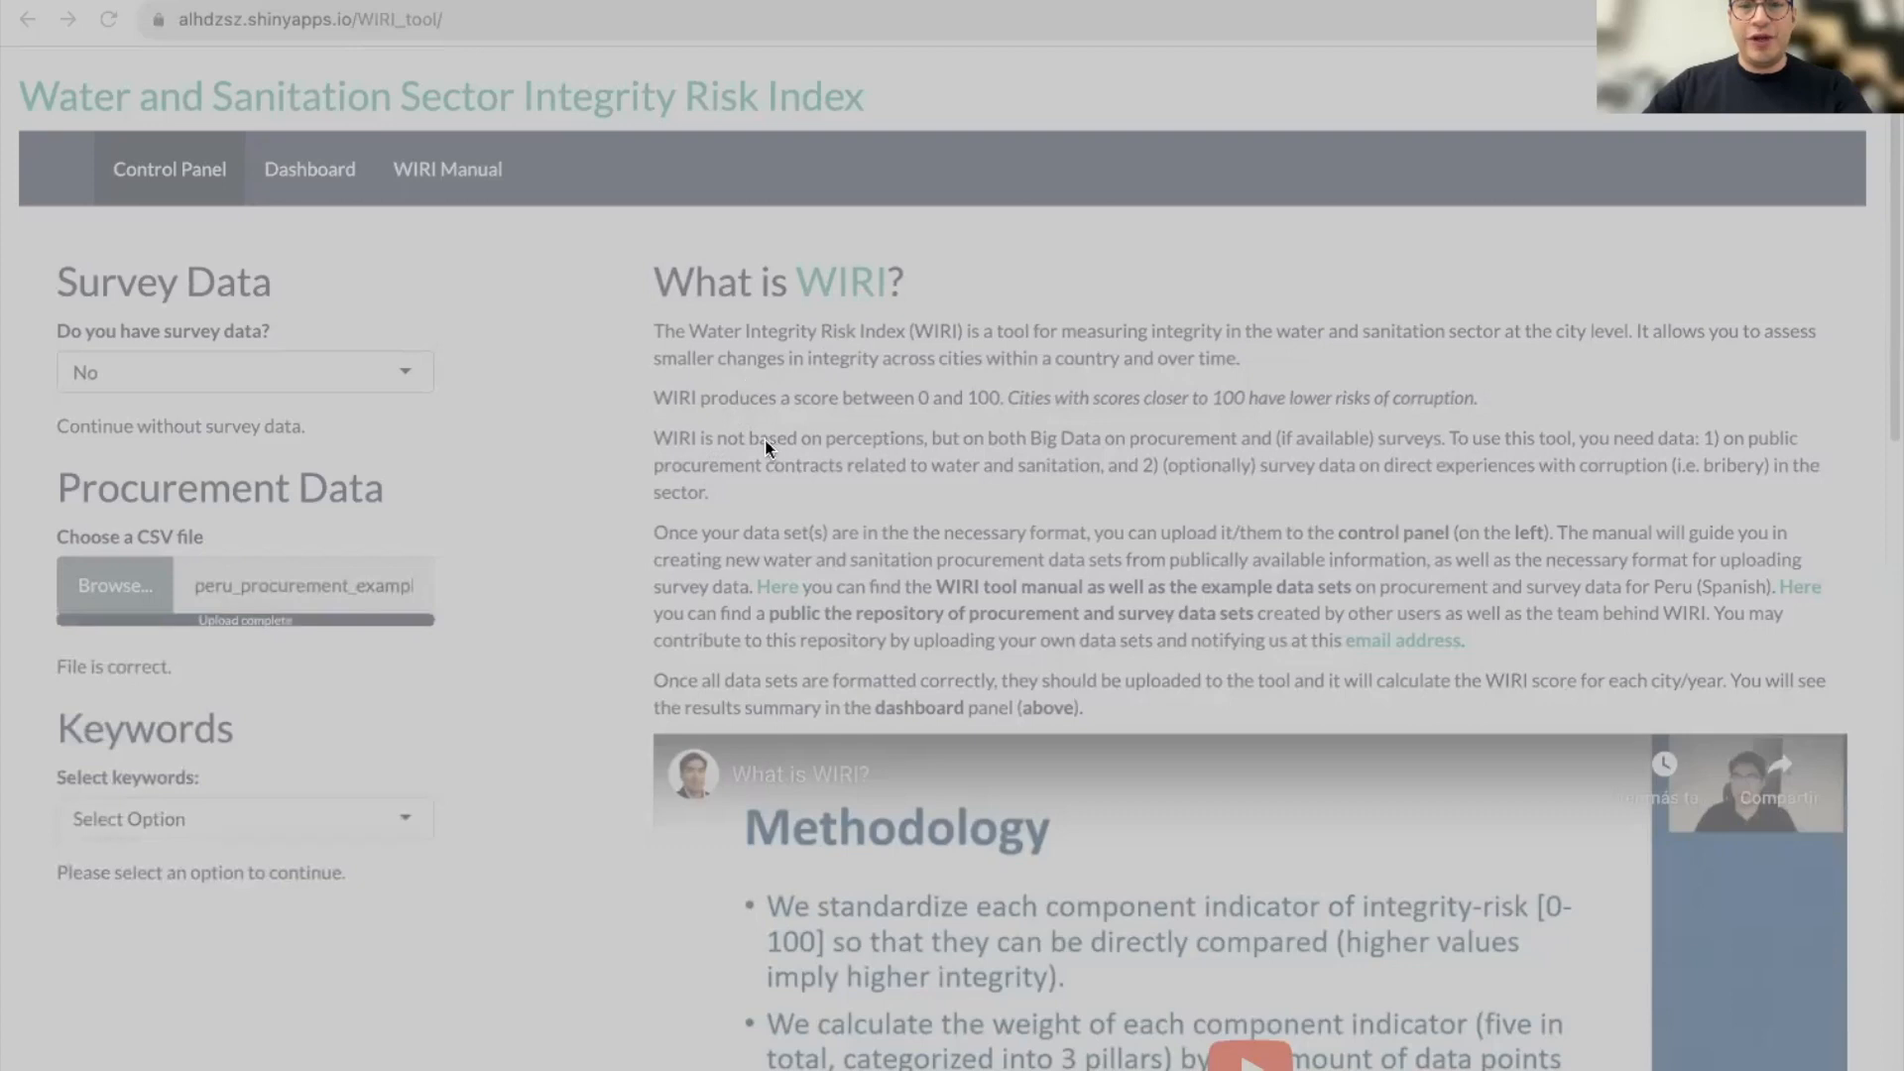
left_click(1375, 775)
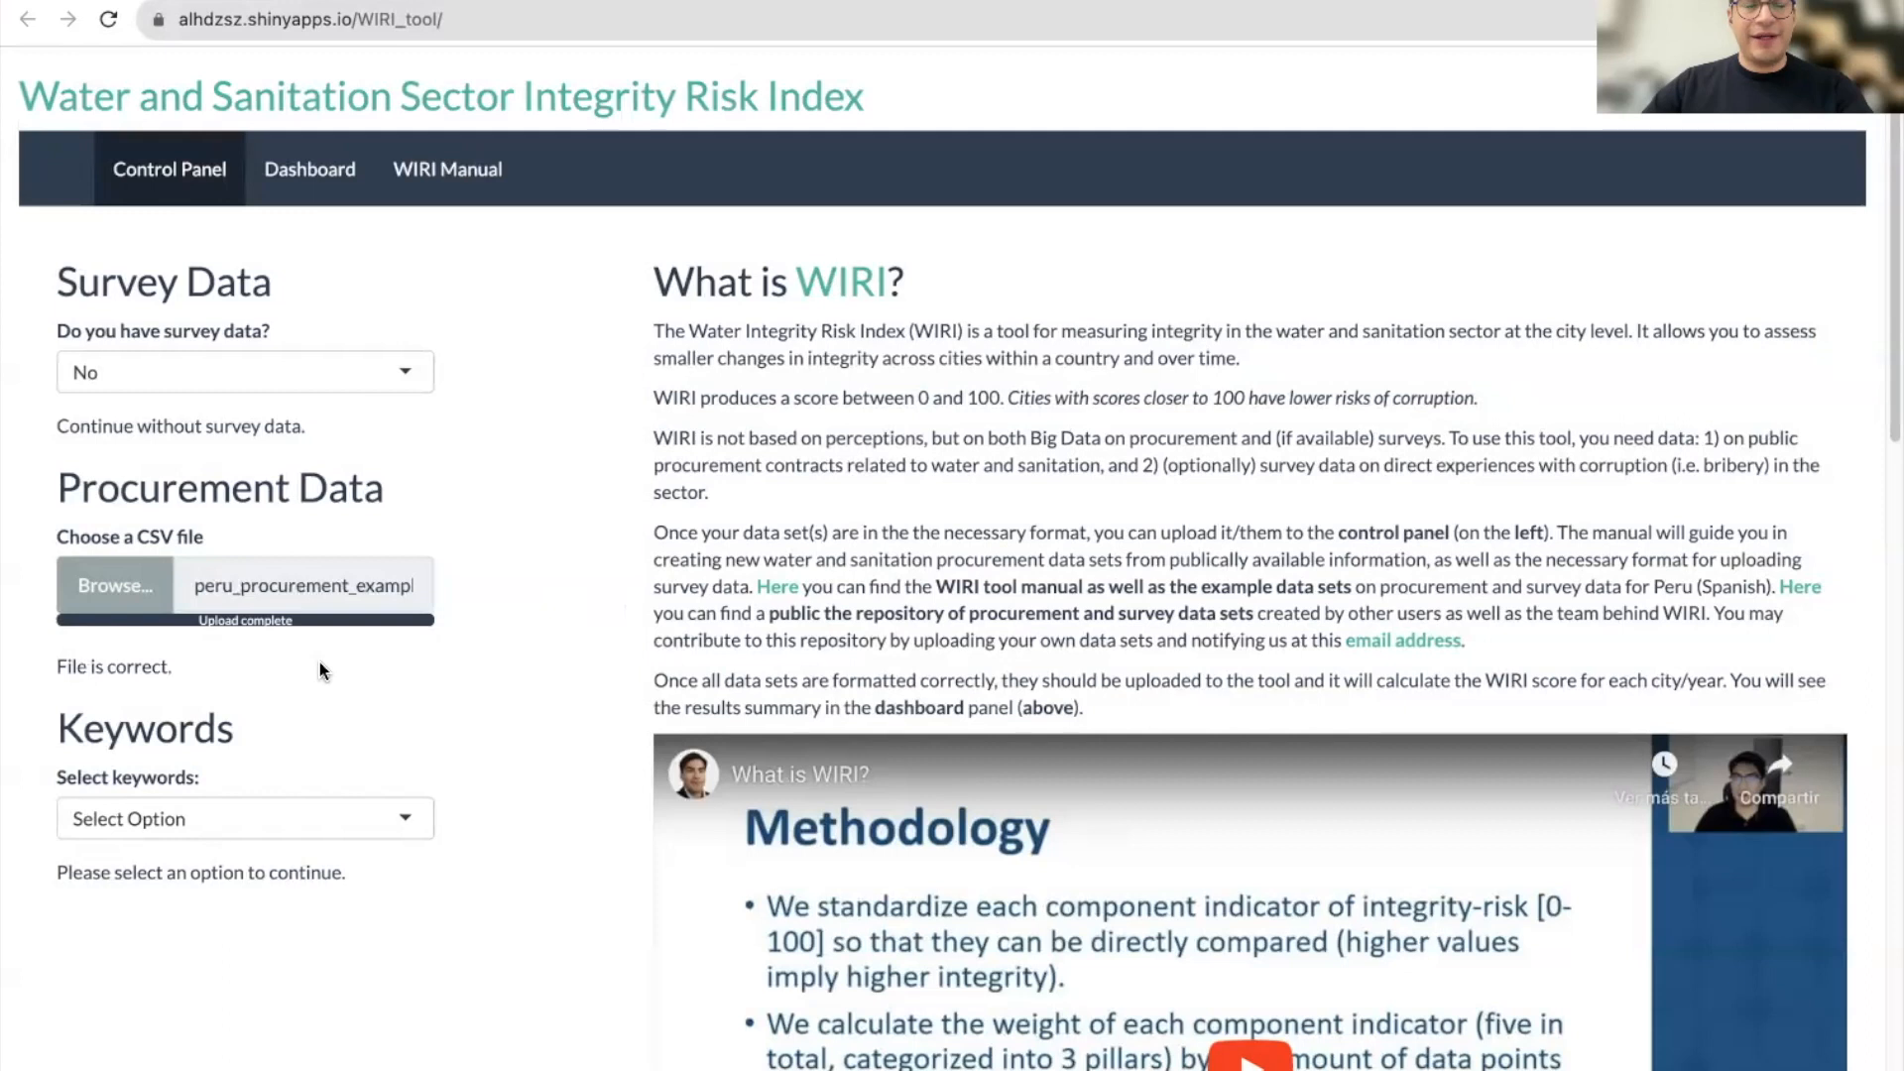
Review the available keyword sets and choose Spanish for the procurement data.
scroll(319, 671, "down", 1)
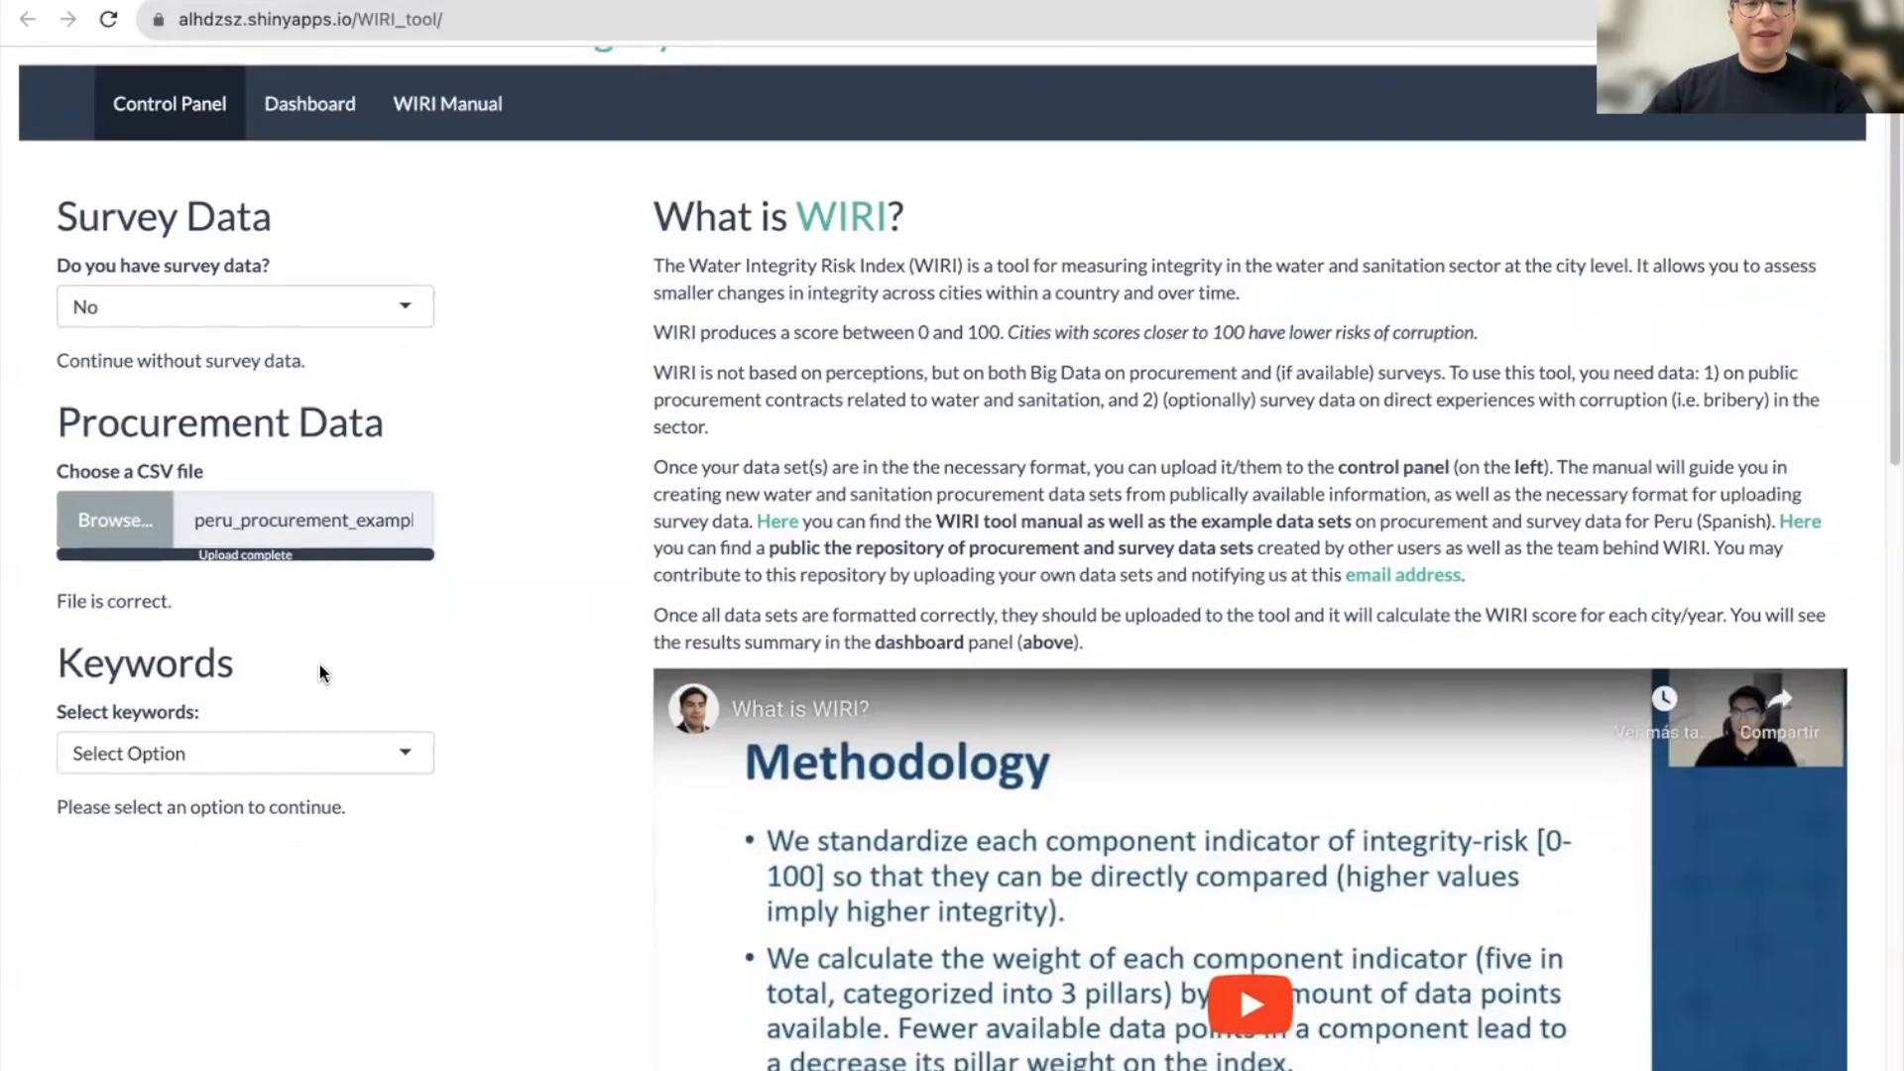
scroll(319, 671, "down", 1)
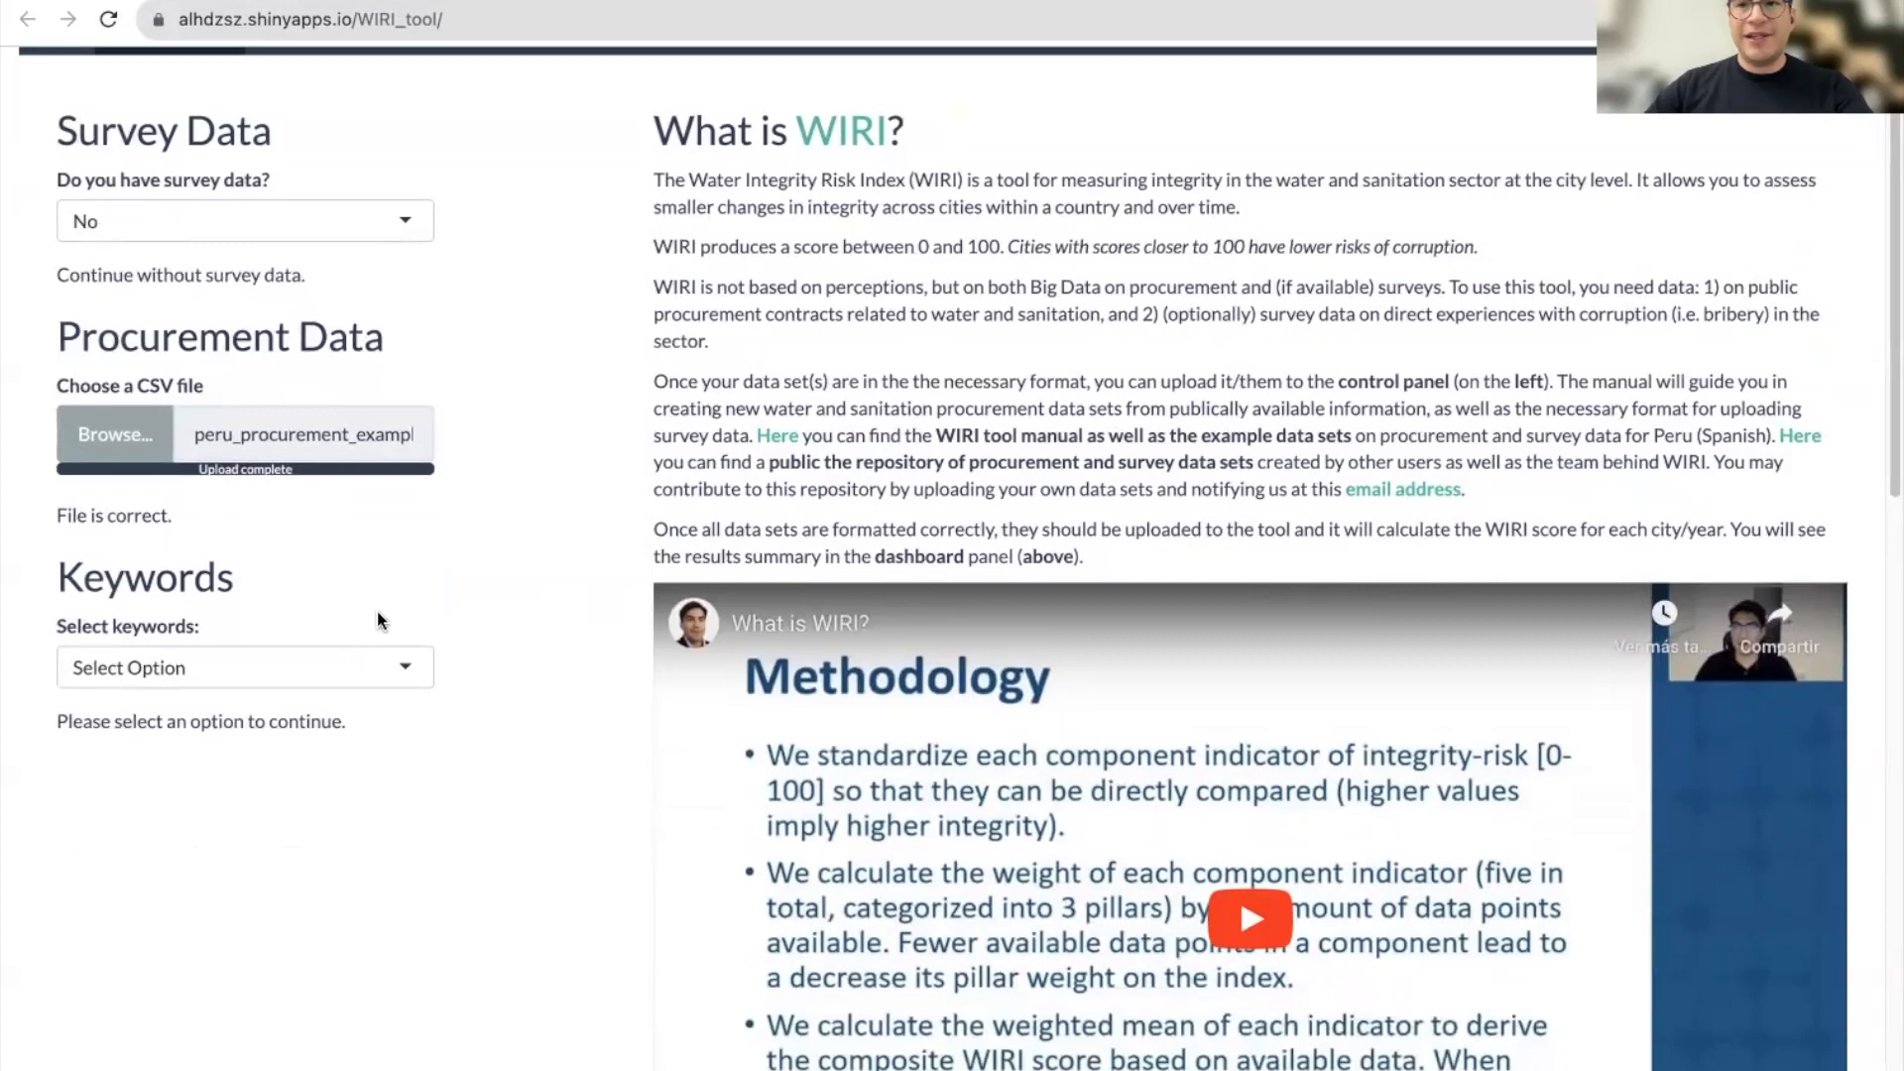
left_click(335, 666)
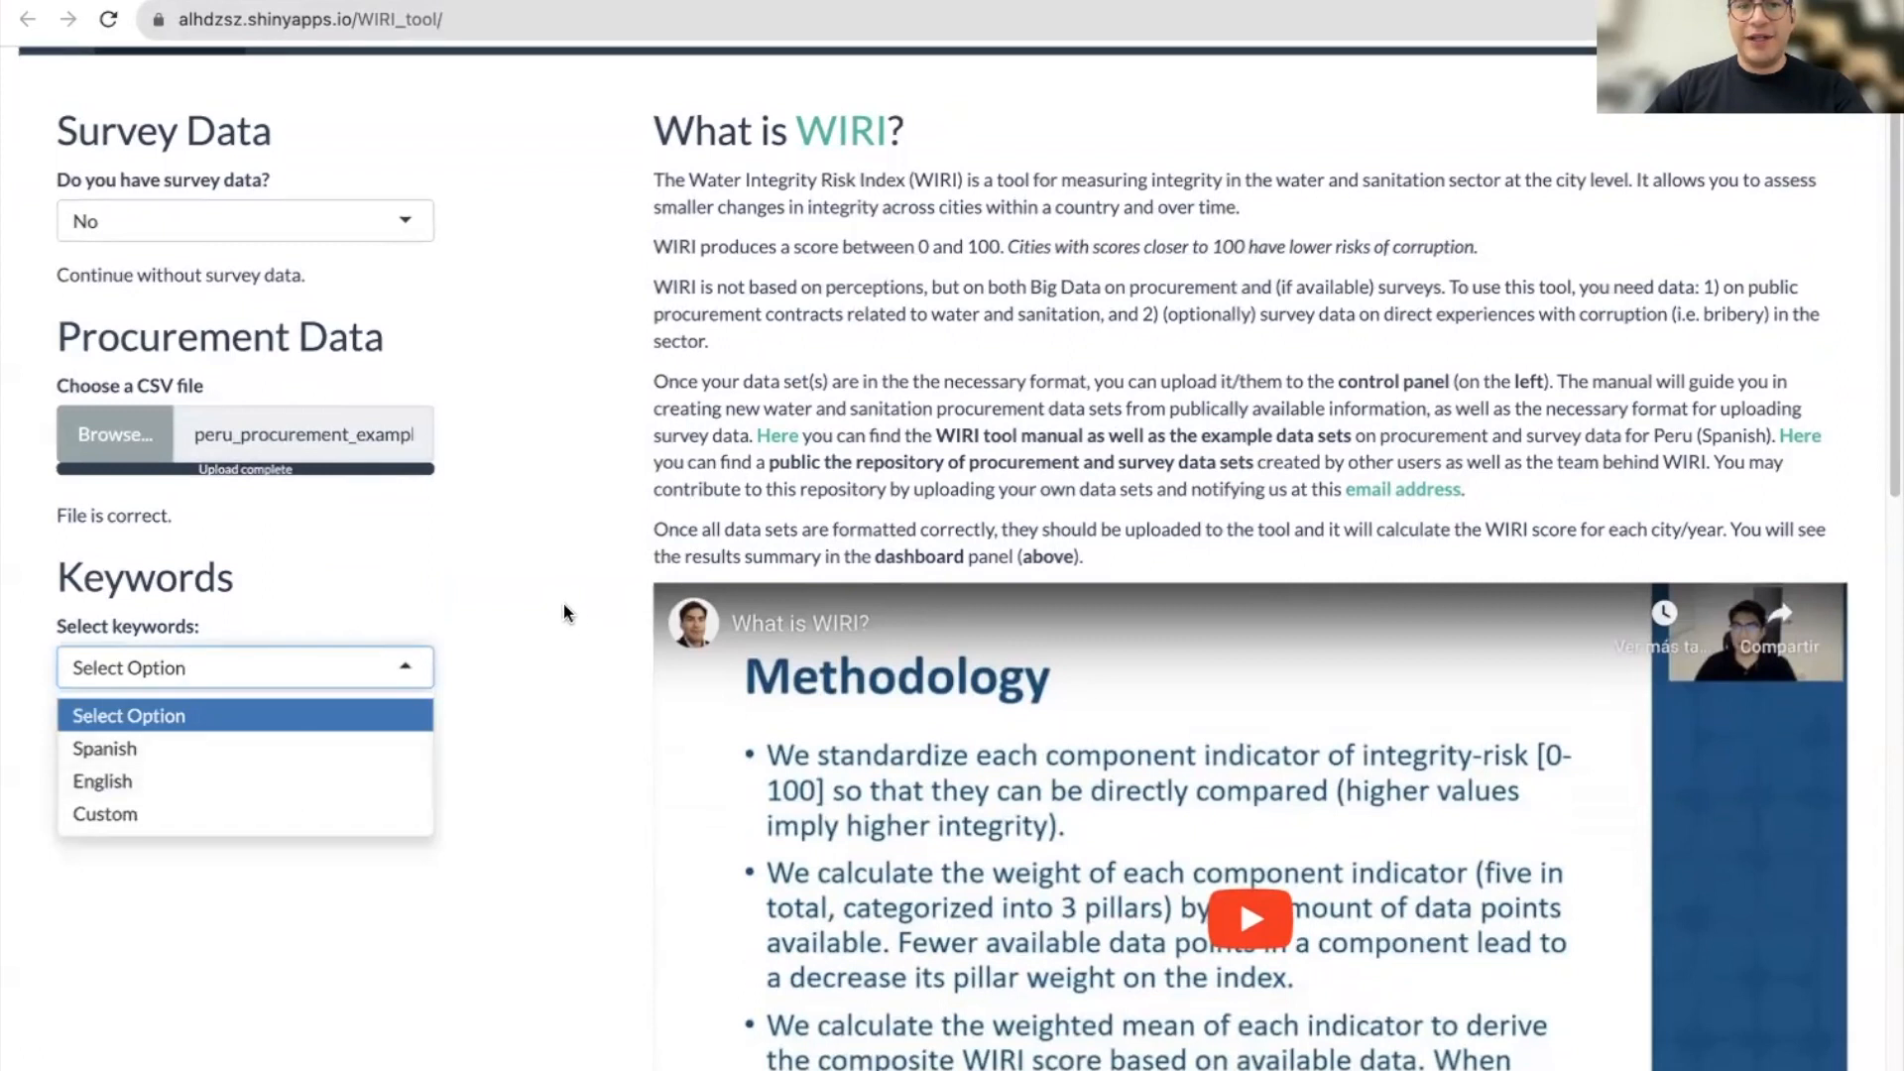
left_click(568, 576)
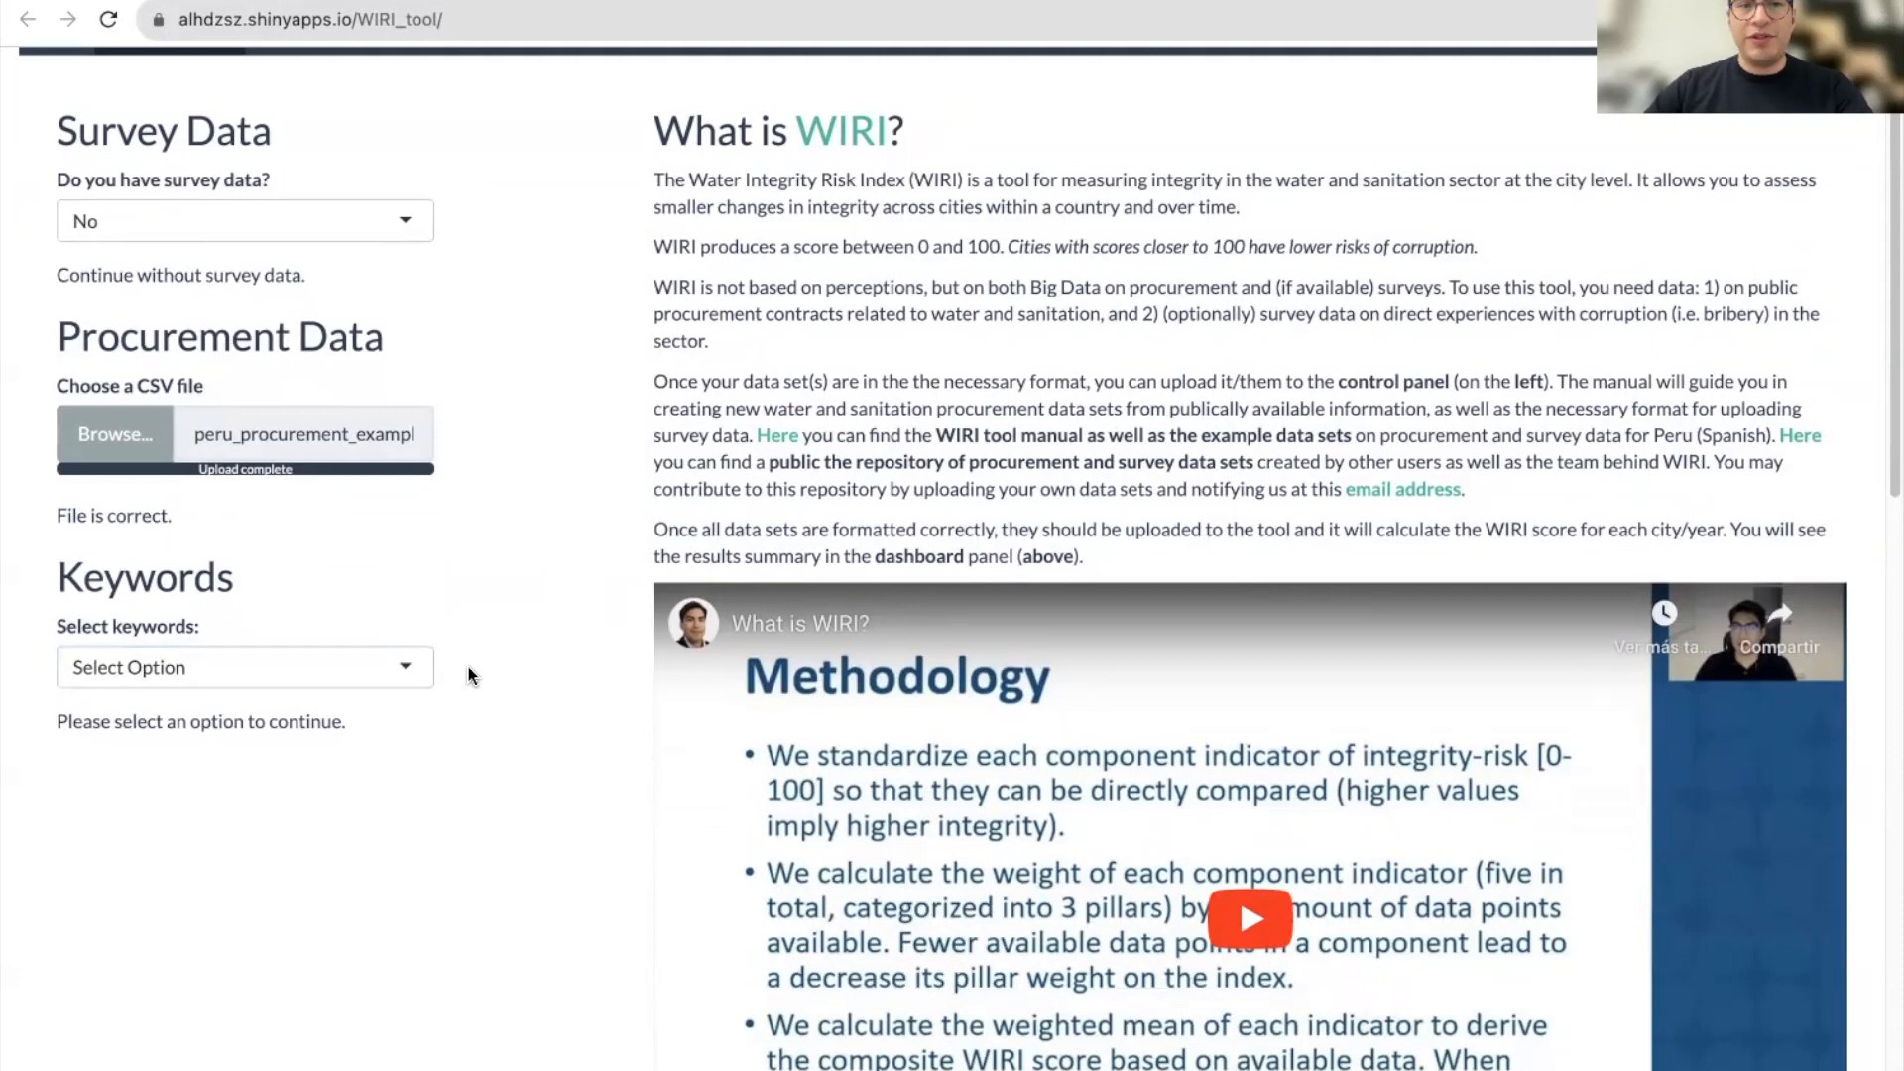
scroll(468, 667, "up", 3)
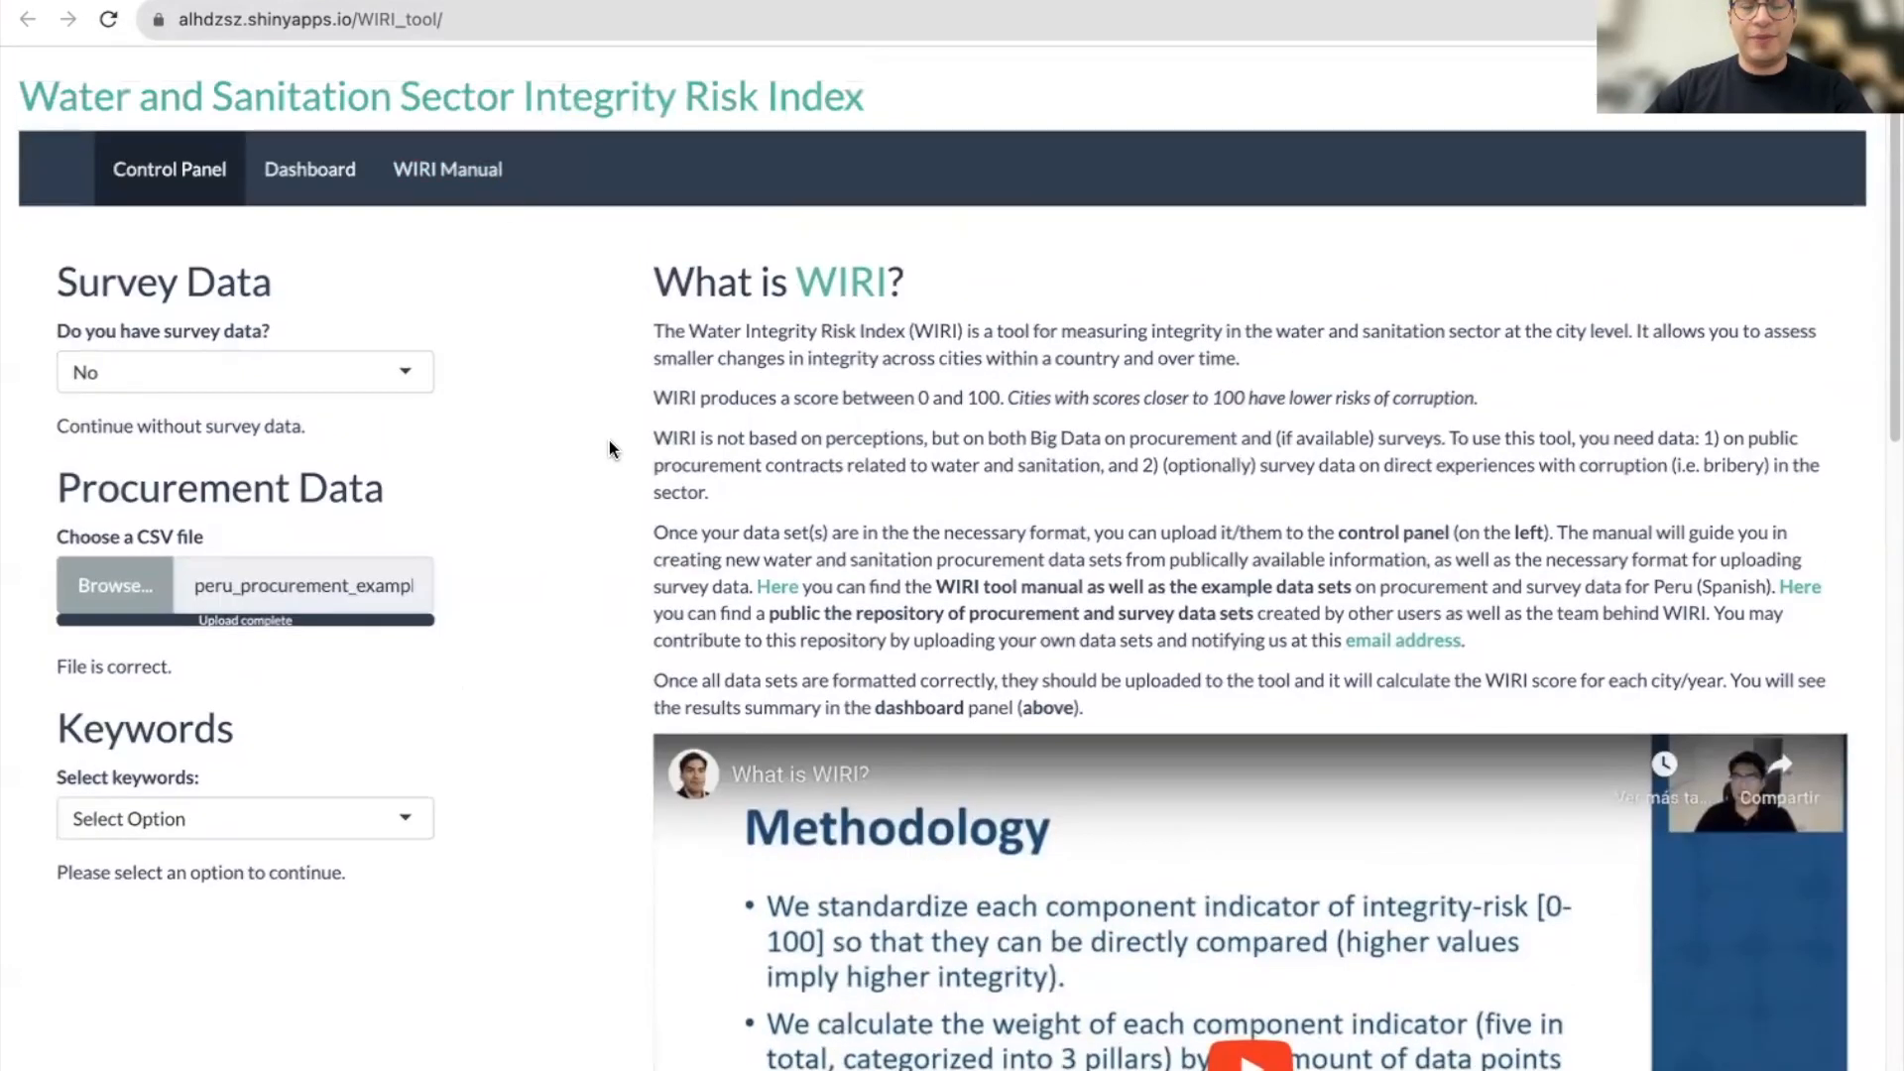
scroll(555, 506, "down", 4)
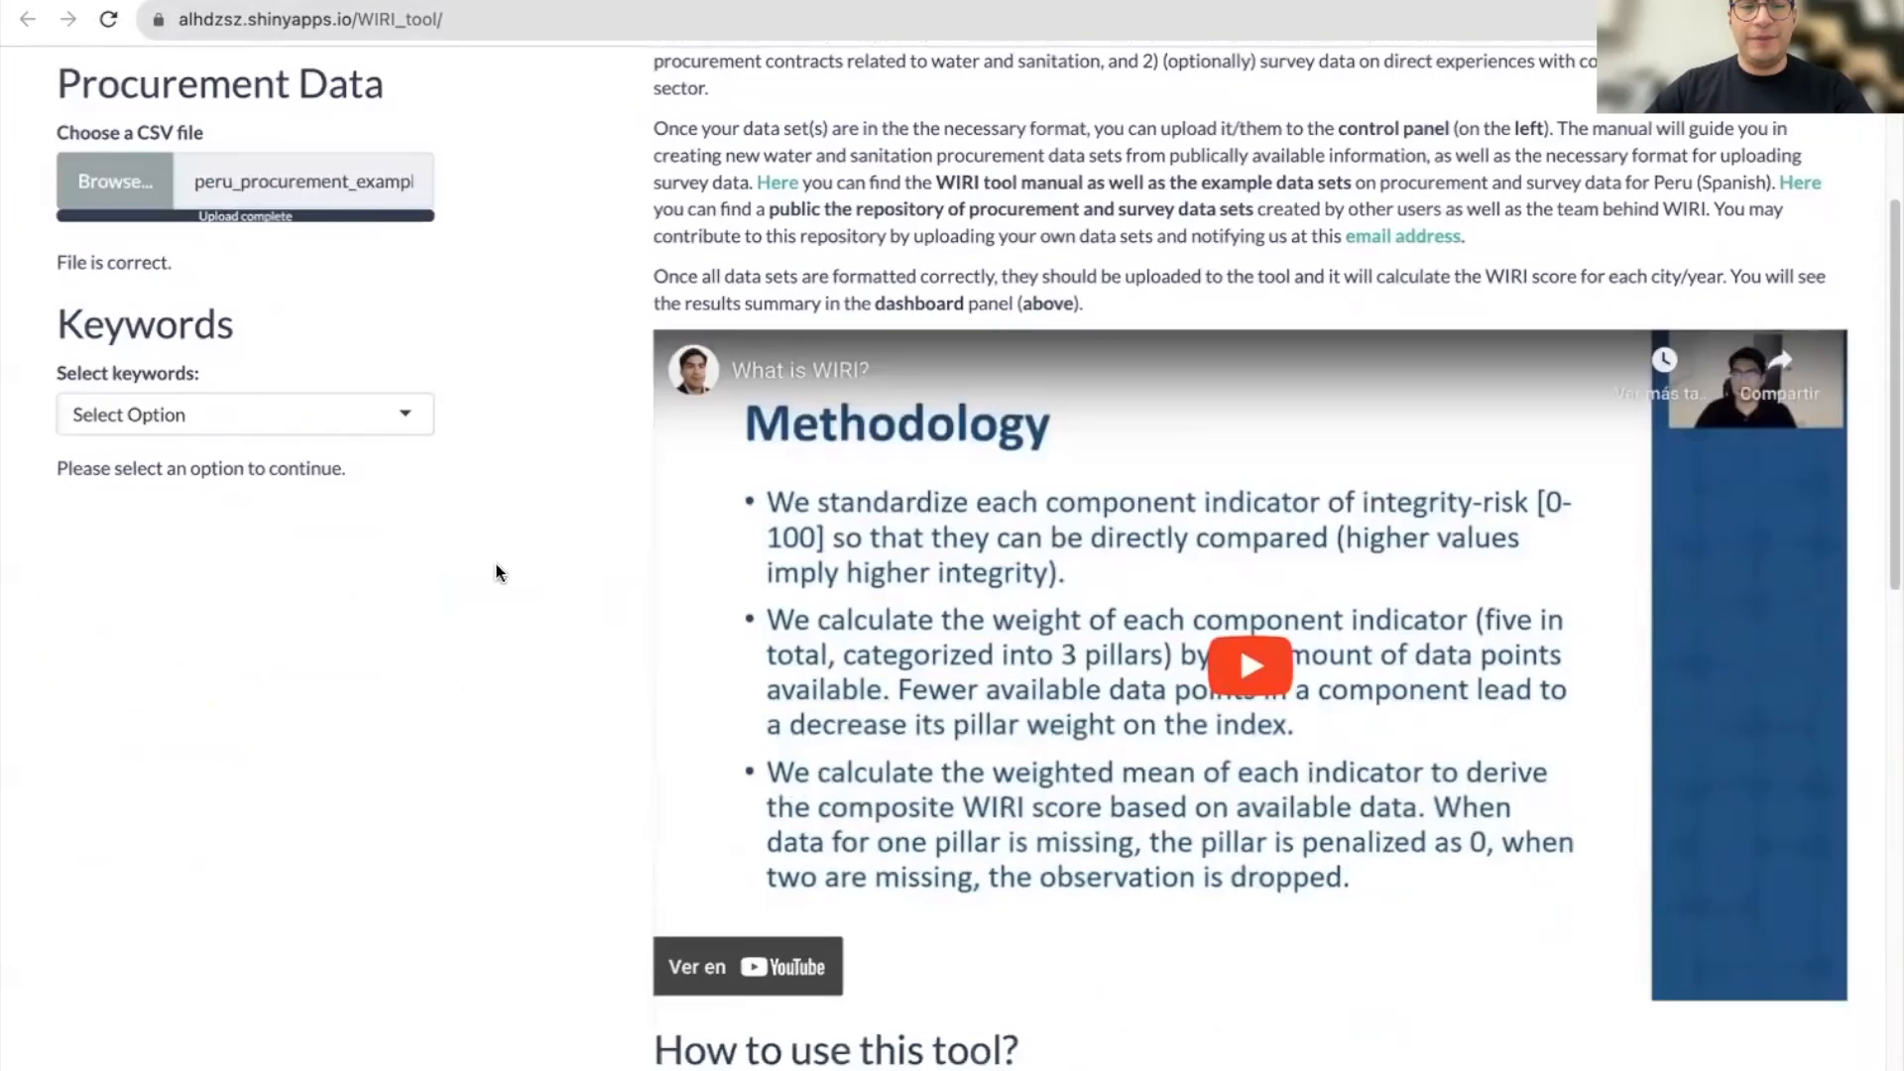
left_click(357, 417)
left_click(301, 492)
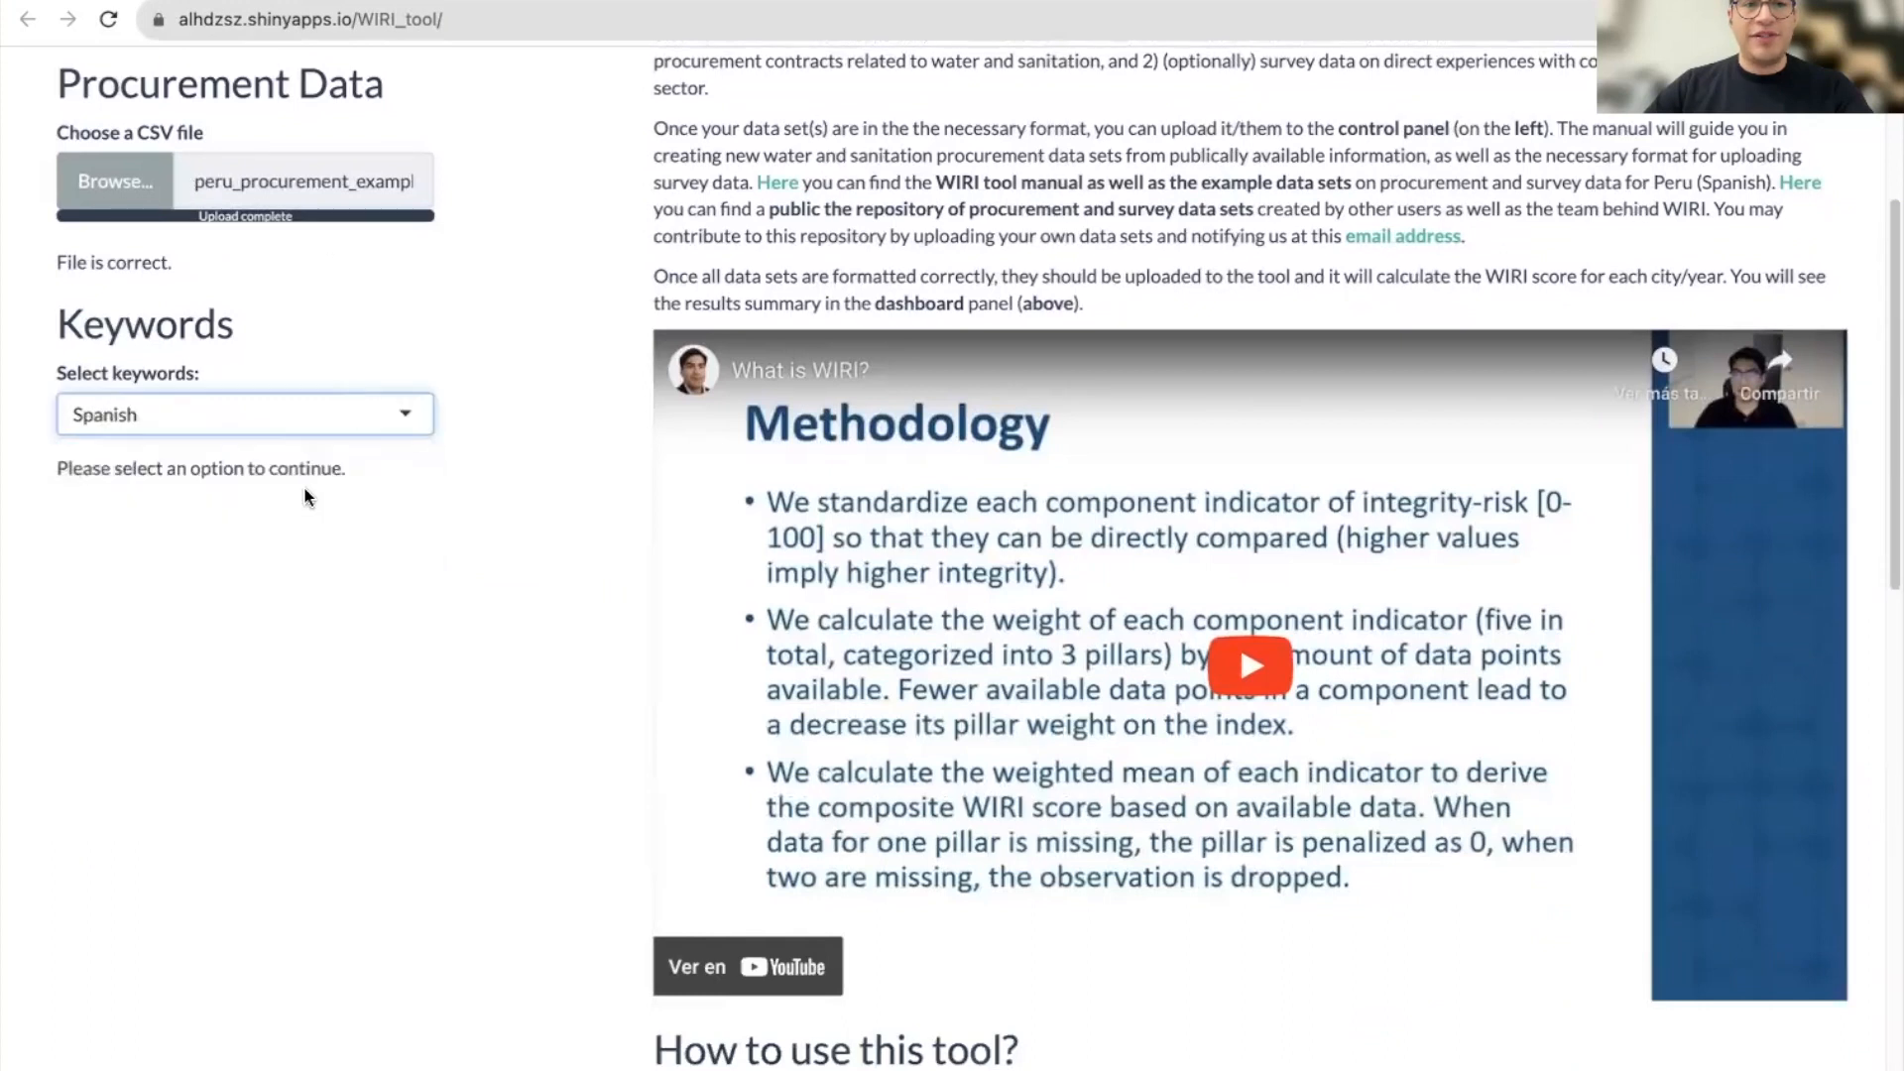
Submit the procurement data with the chosen keywords and check the diagnostics.
scroll(491, 544, "up", 5)
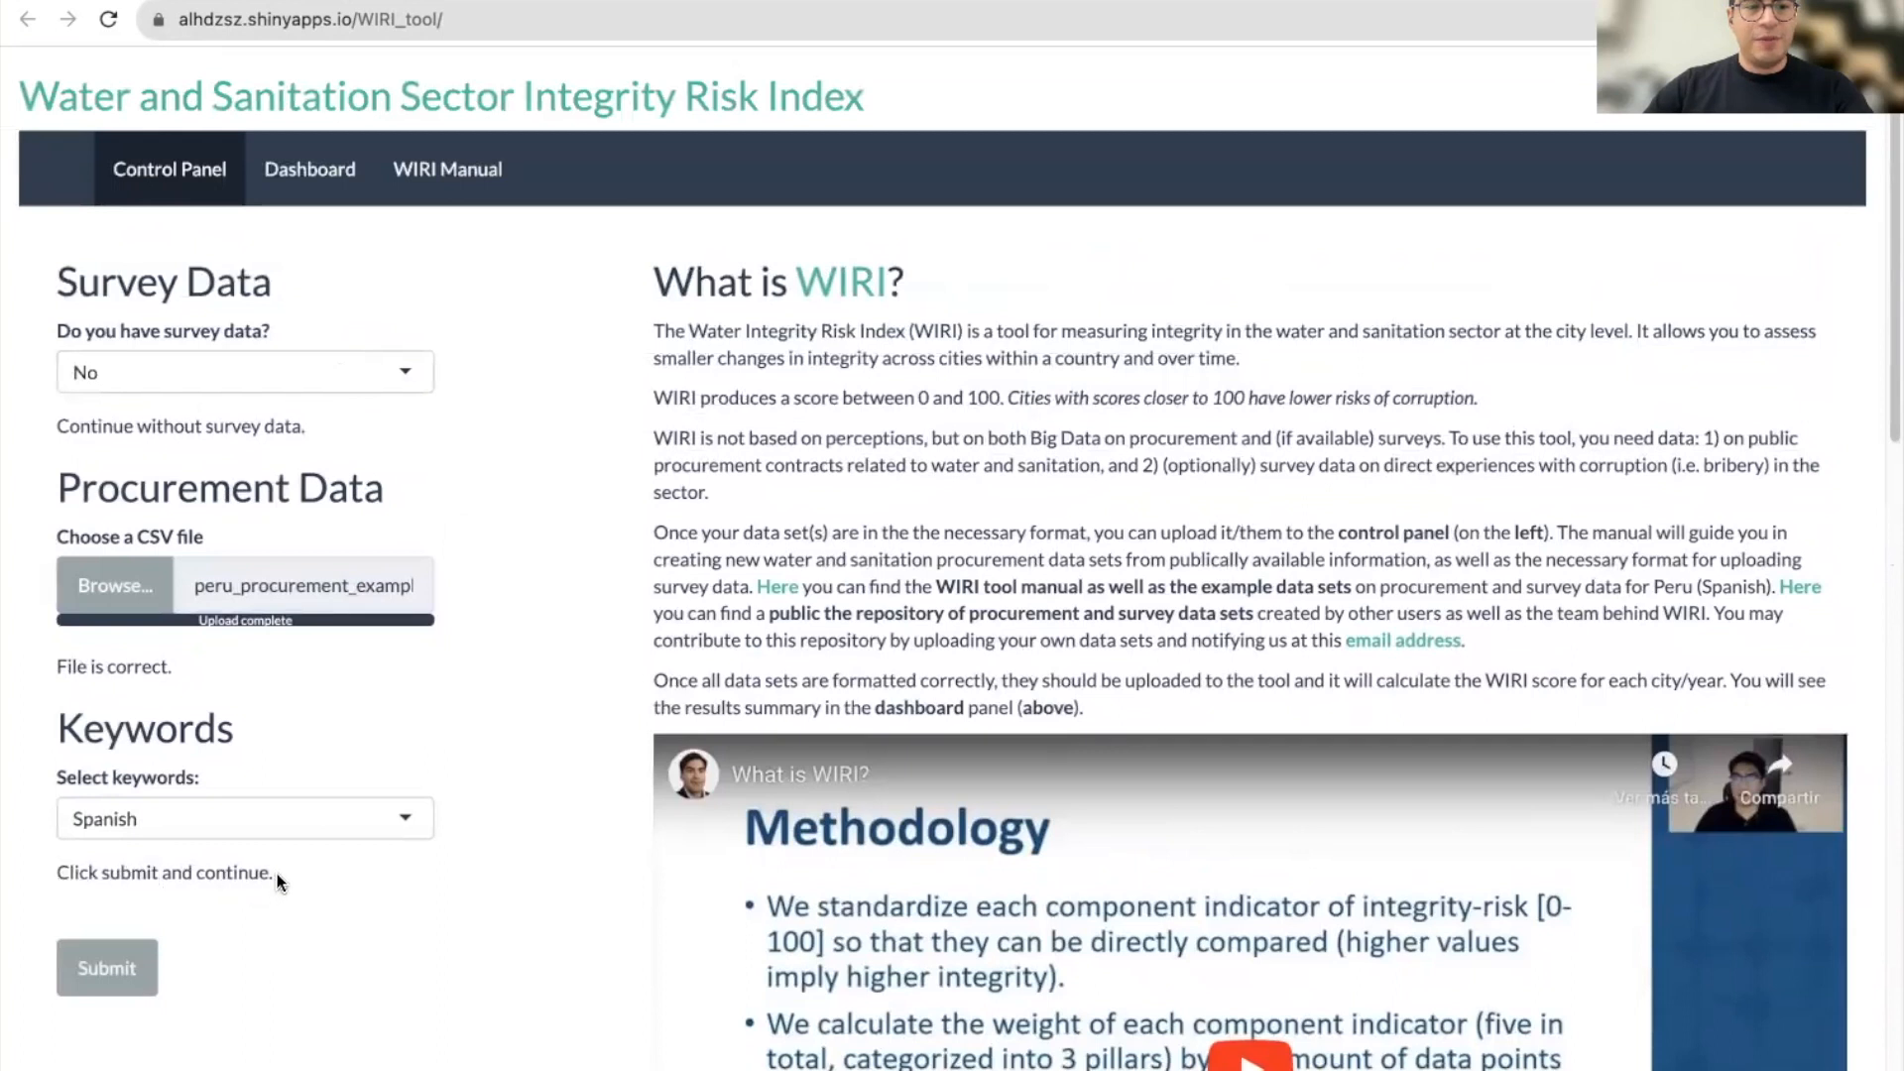
left_click(127, 967)
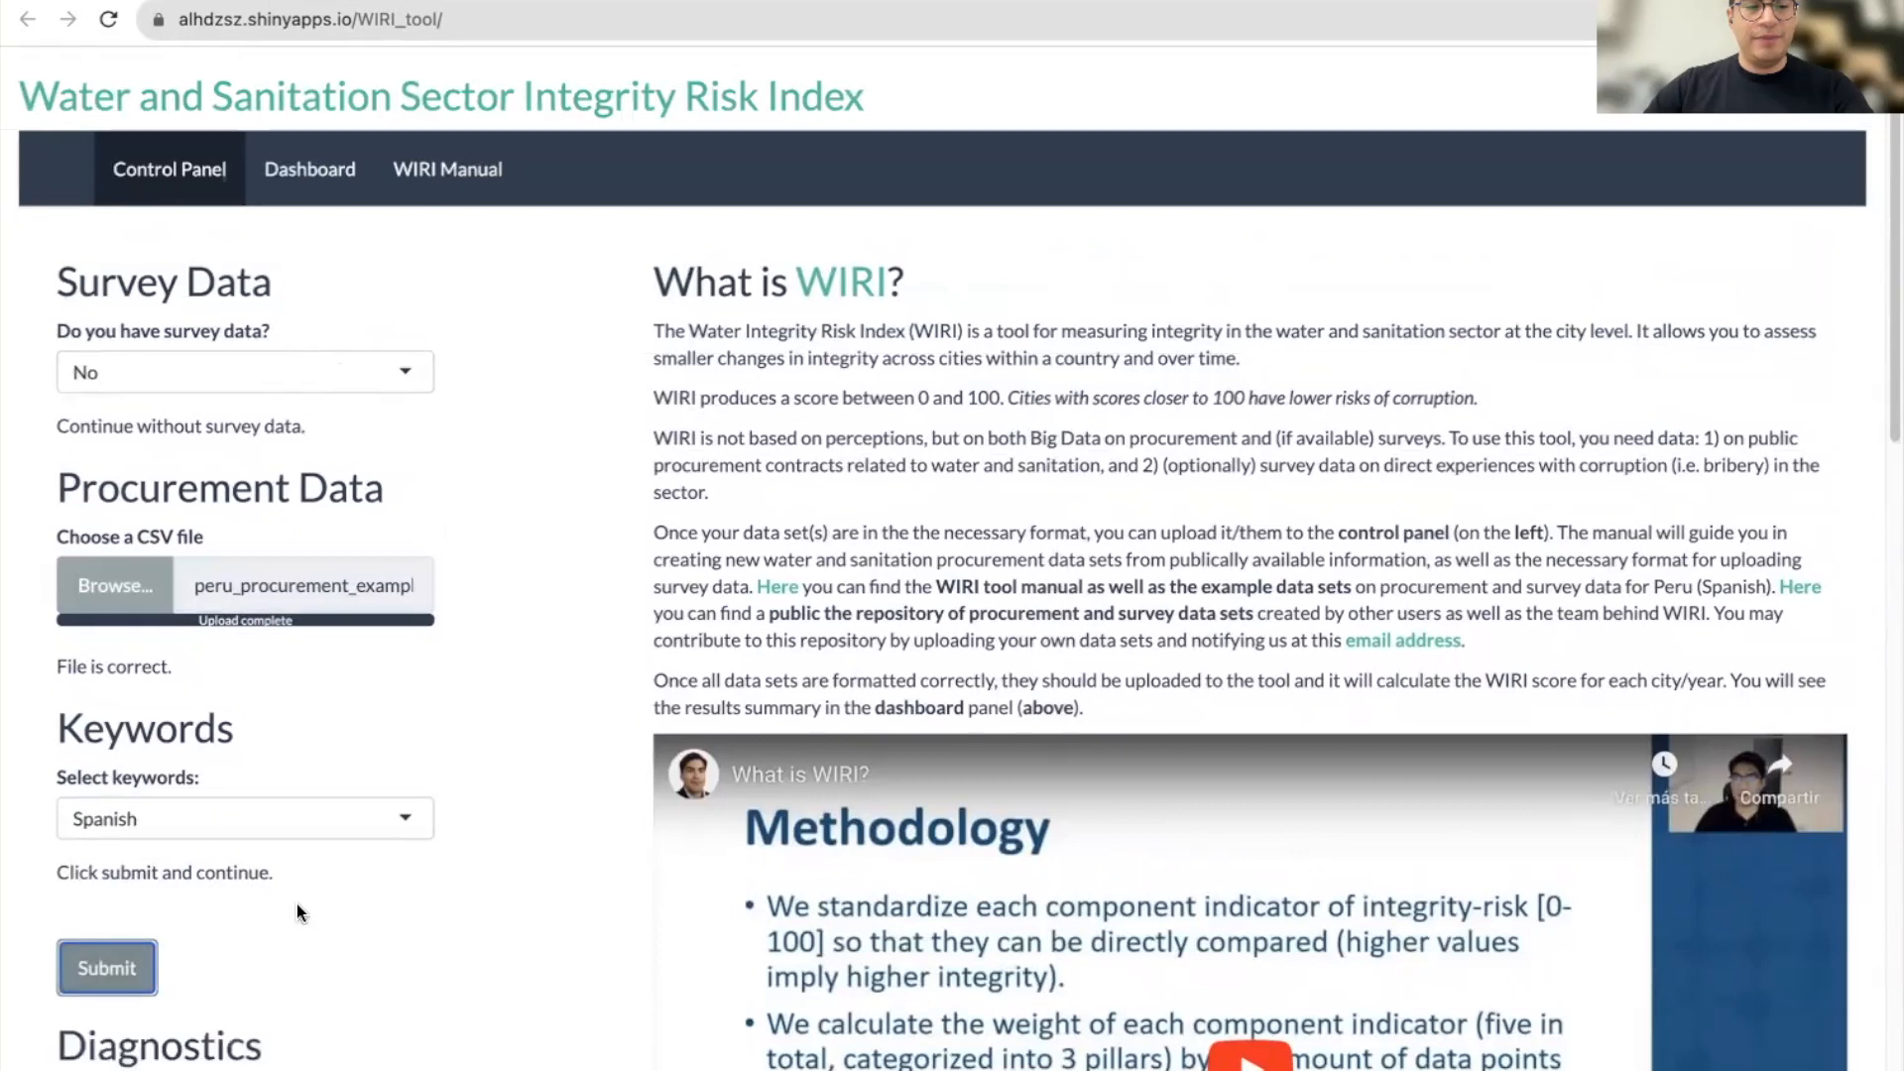
scroll(298, 910, "down", 1)
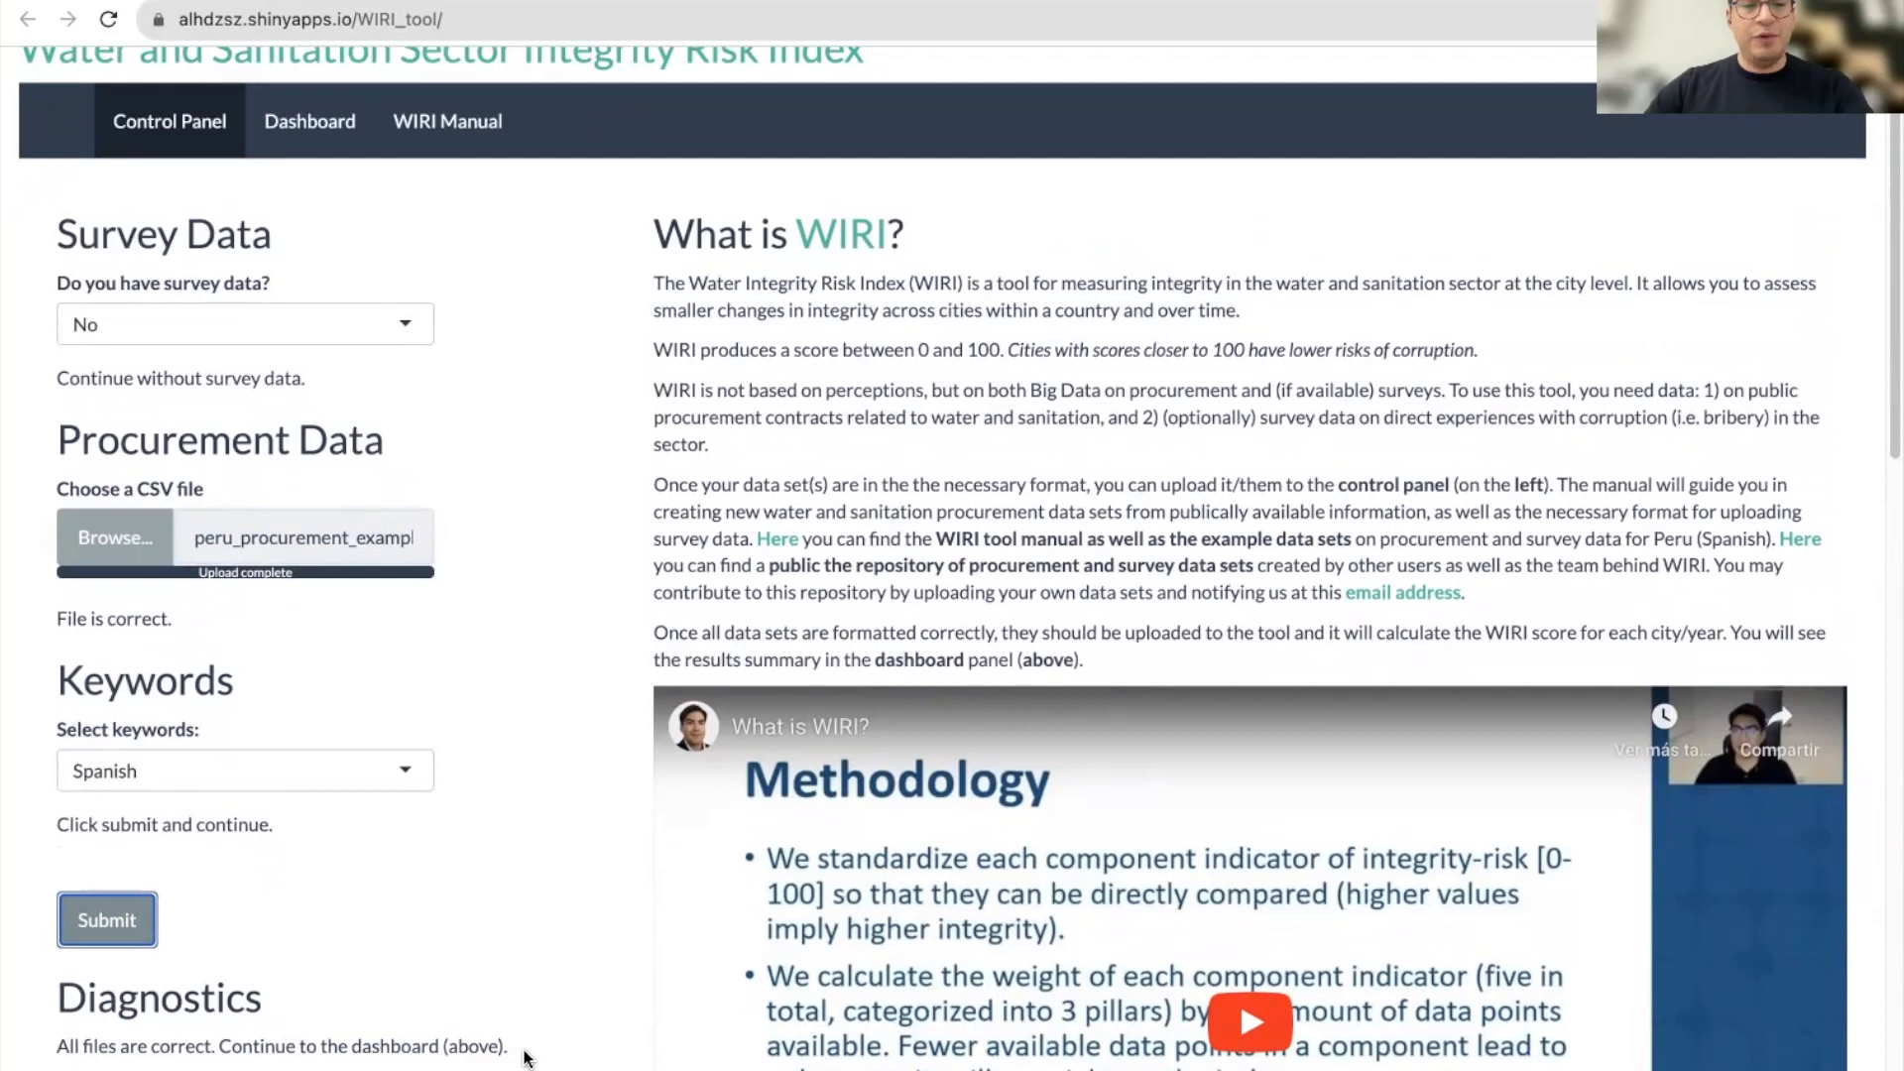
scroll(526, 1056, "up", 1)
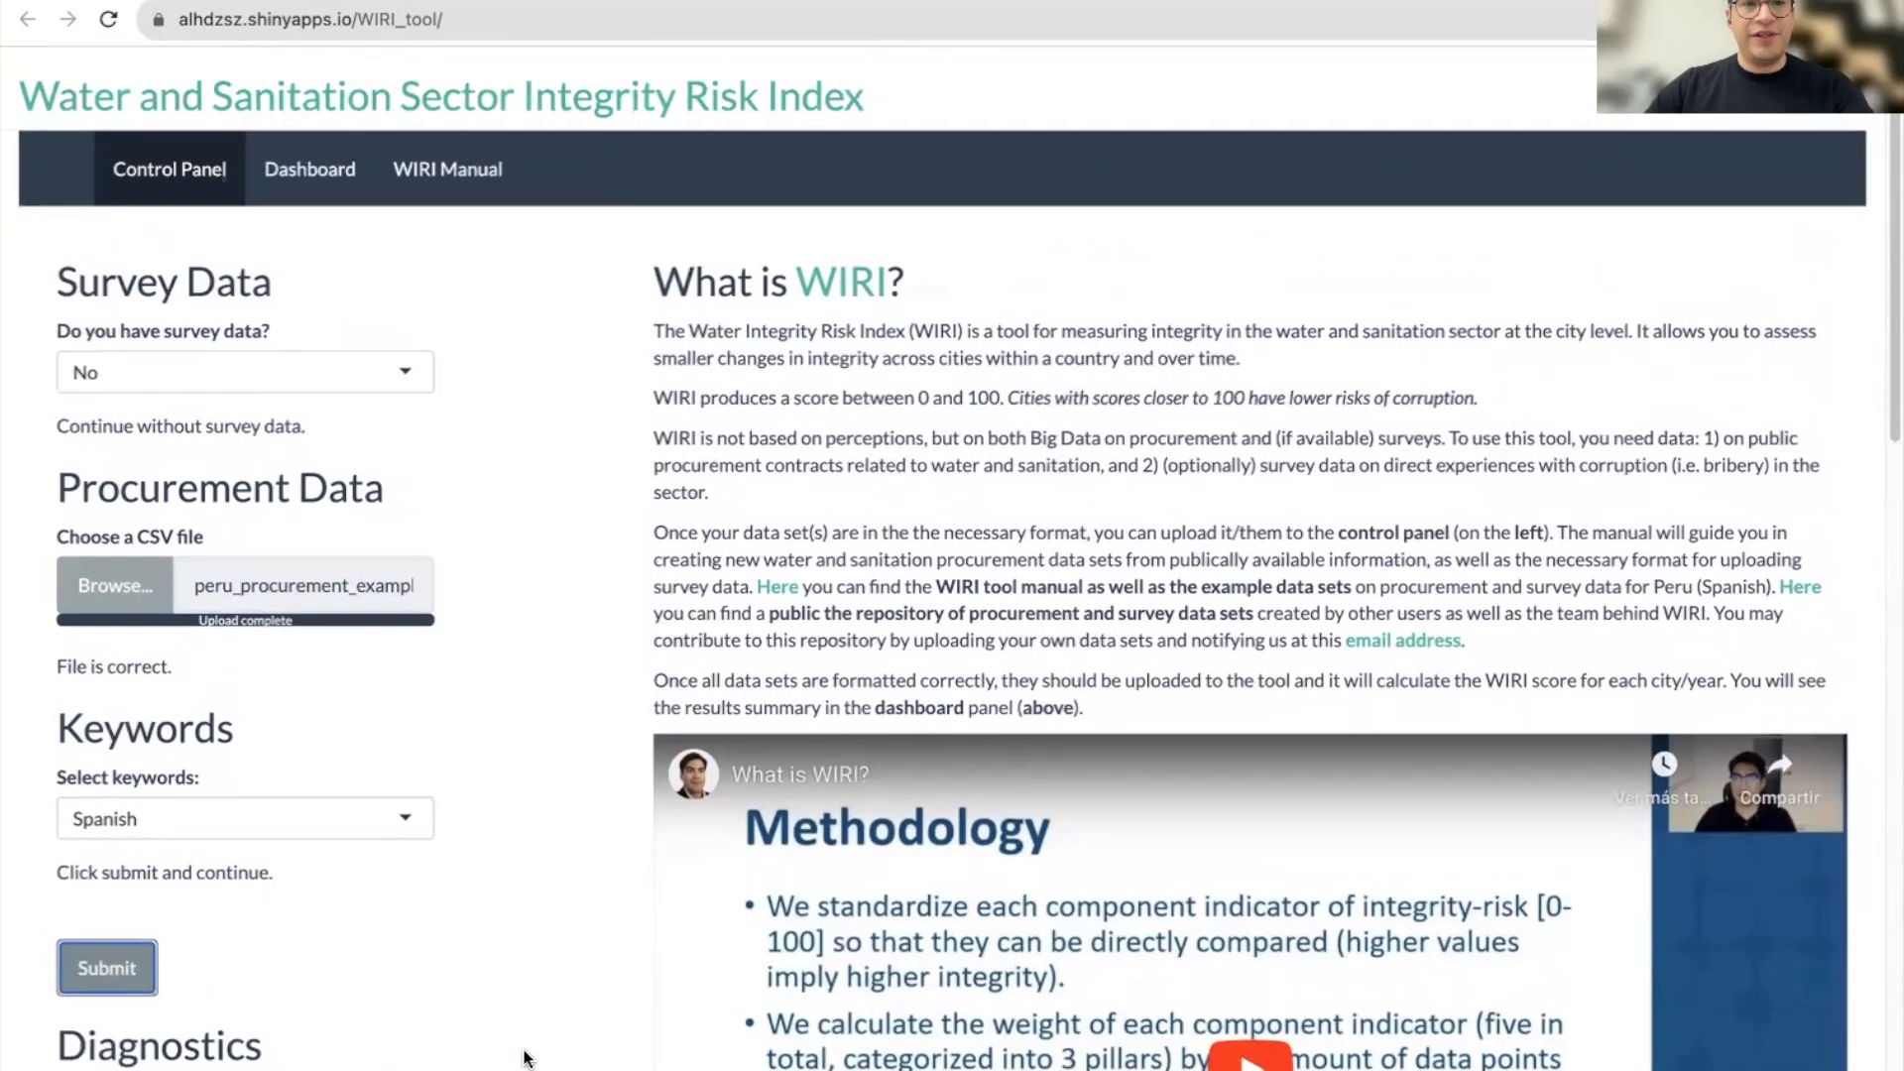
Open the Dashboard and examine the city results table, the WIRI score chart and the WIRI contracts chart.
left_click(324, 179)
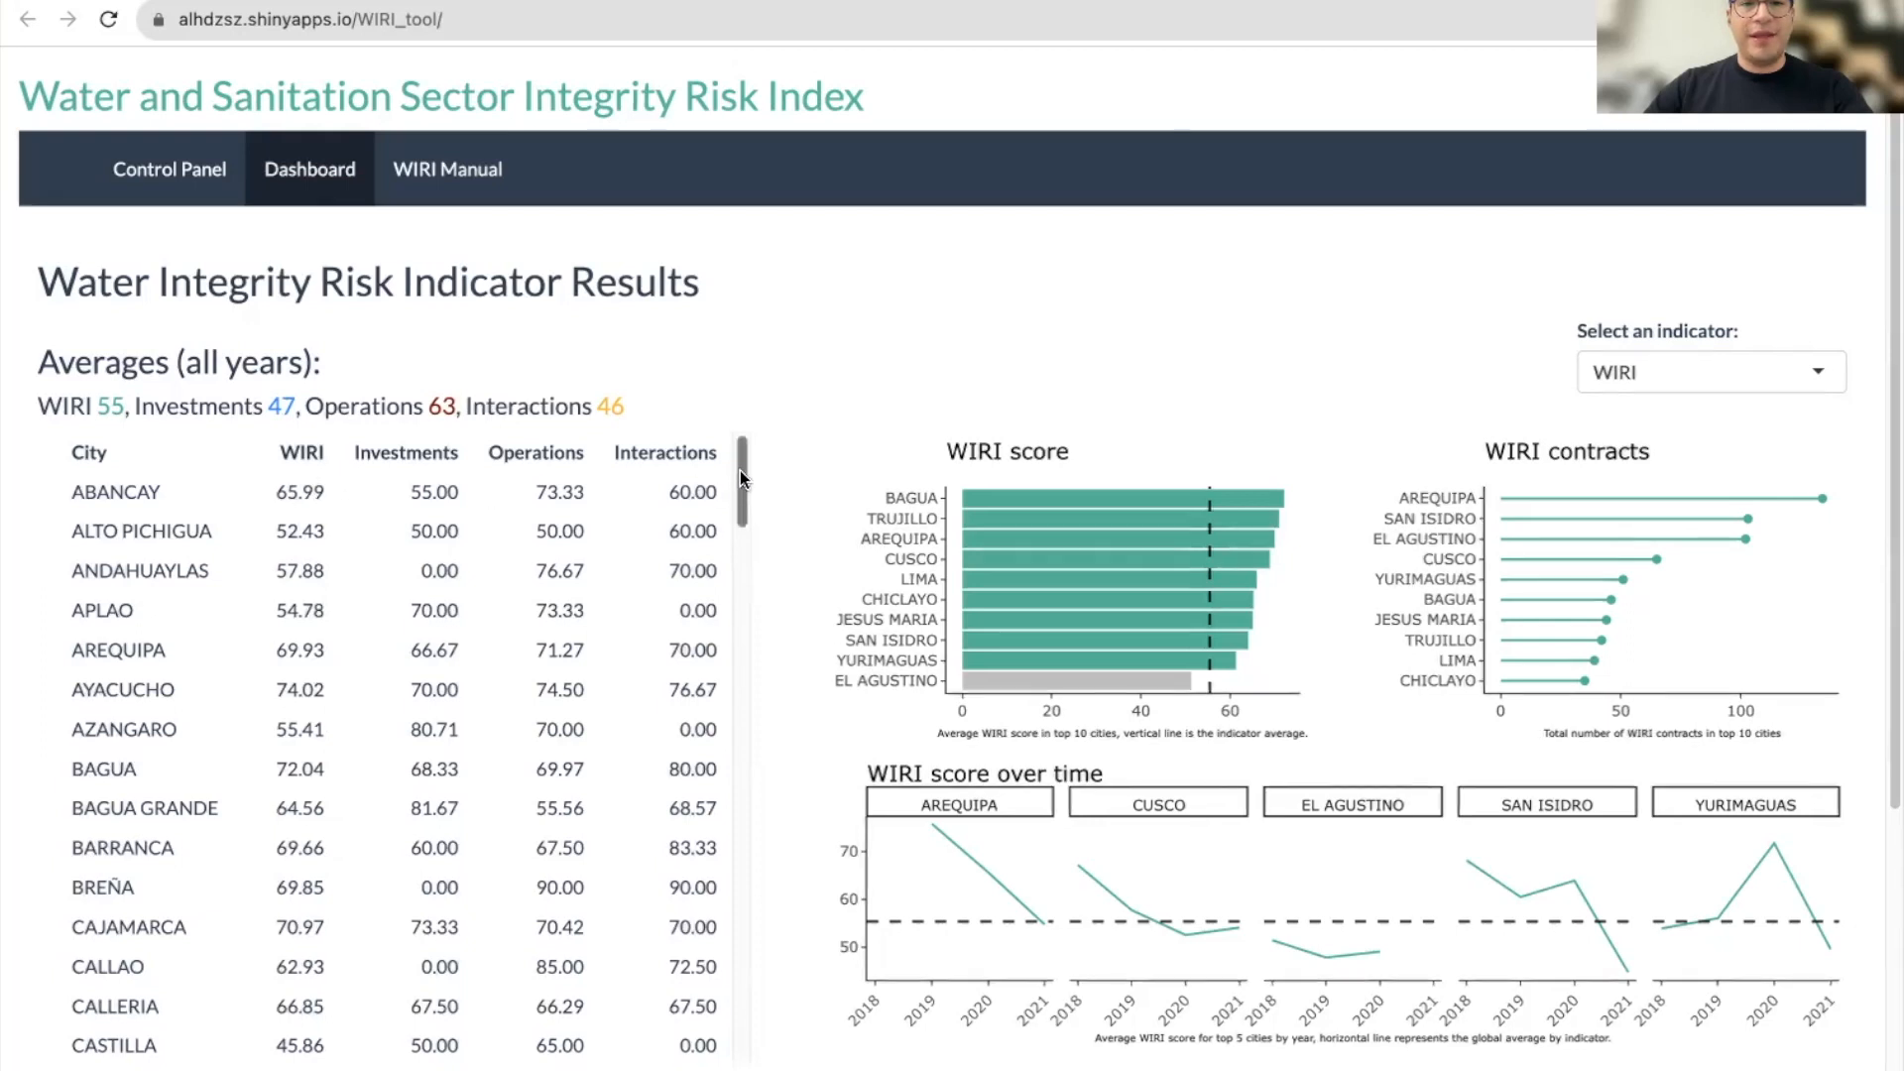
left_click_drag(740, 470, 741, 469)
left_click_drag(742, 489, 801, 443)
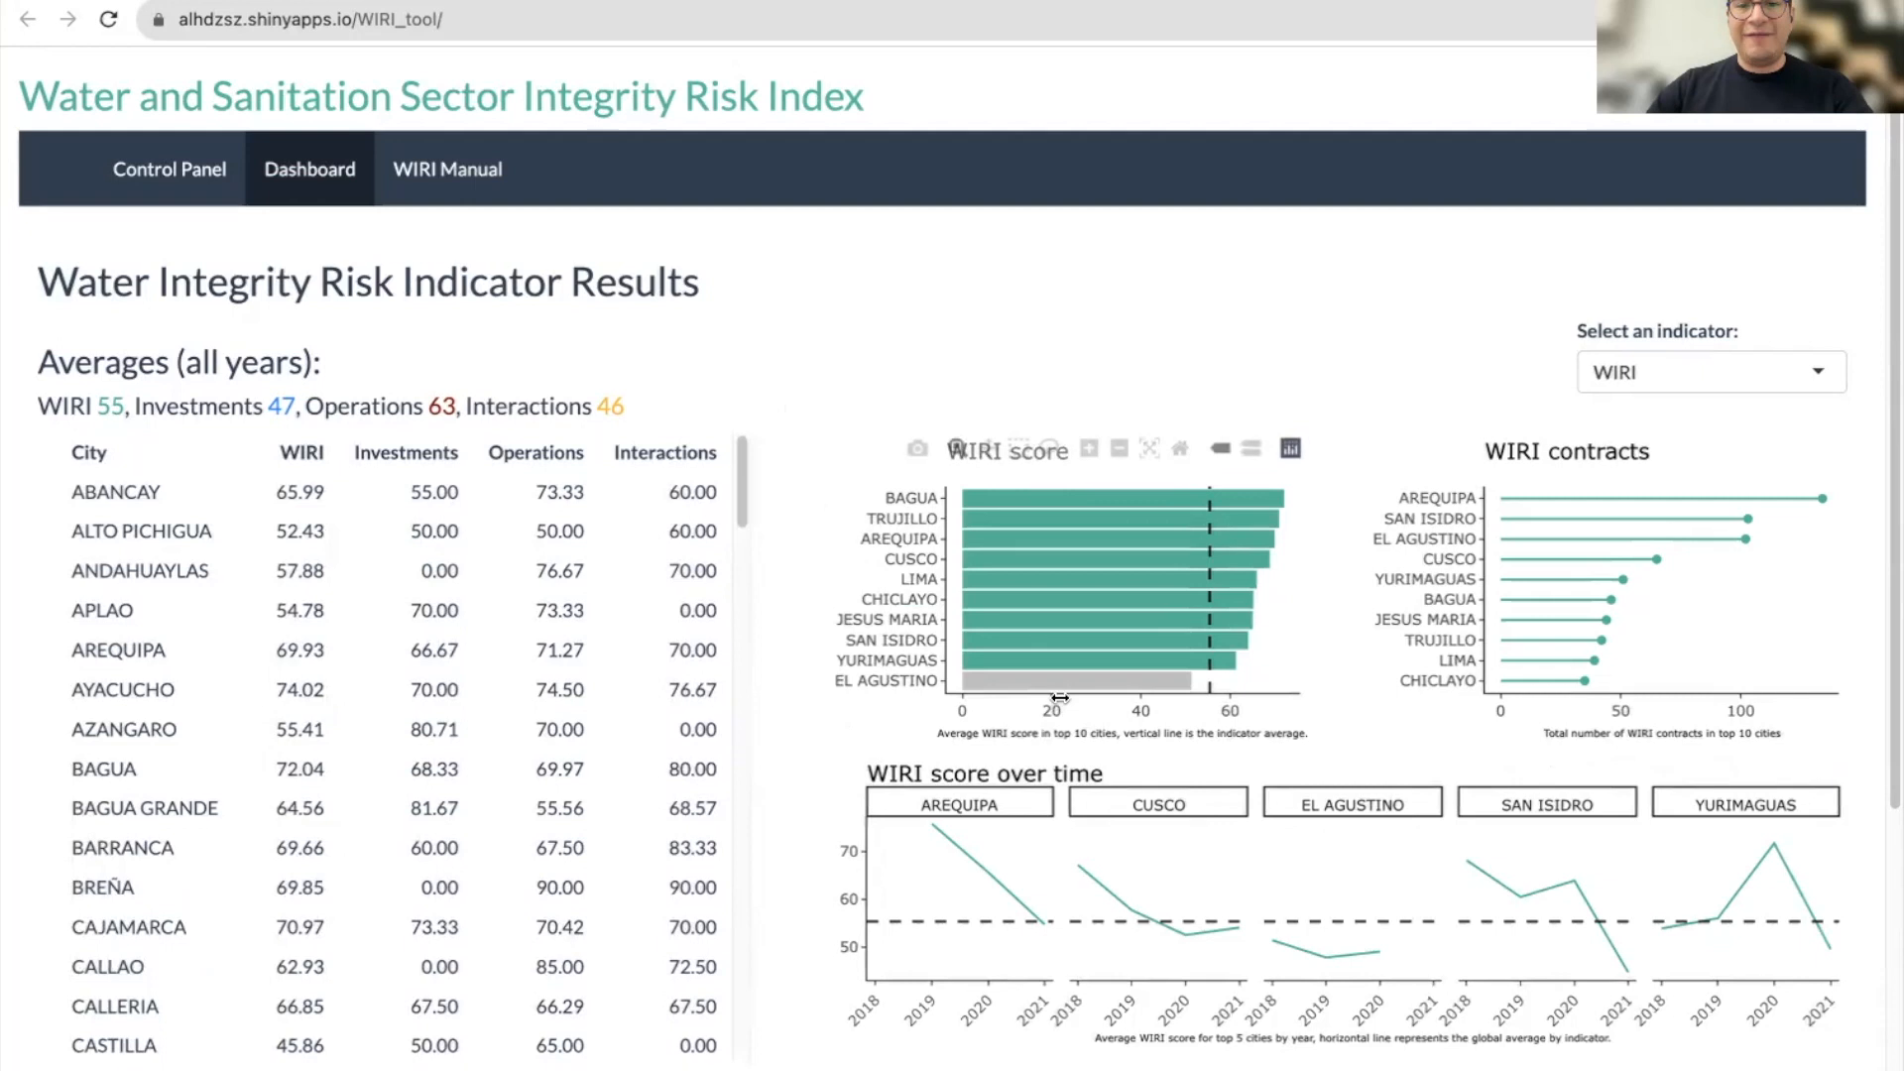
mouse_move(1057, 683)
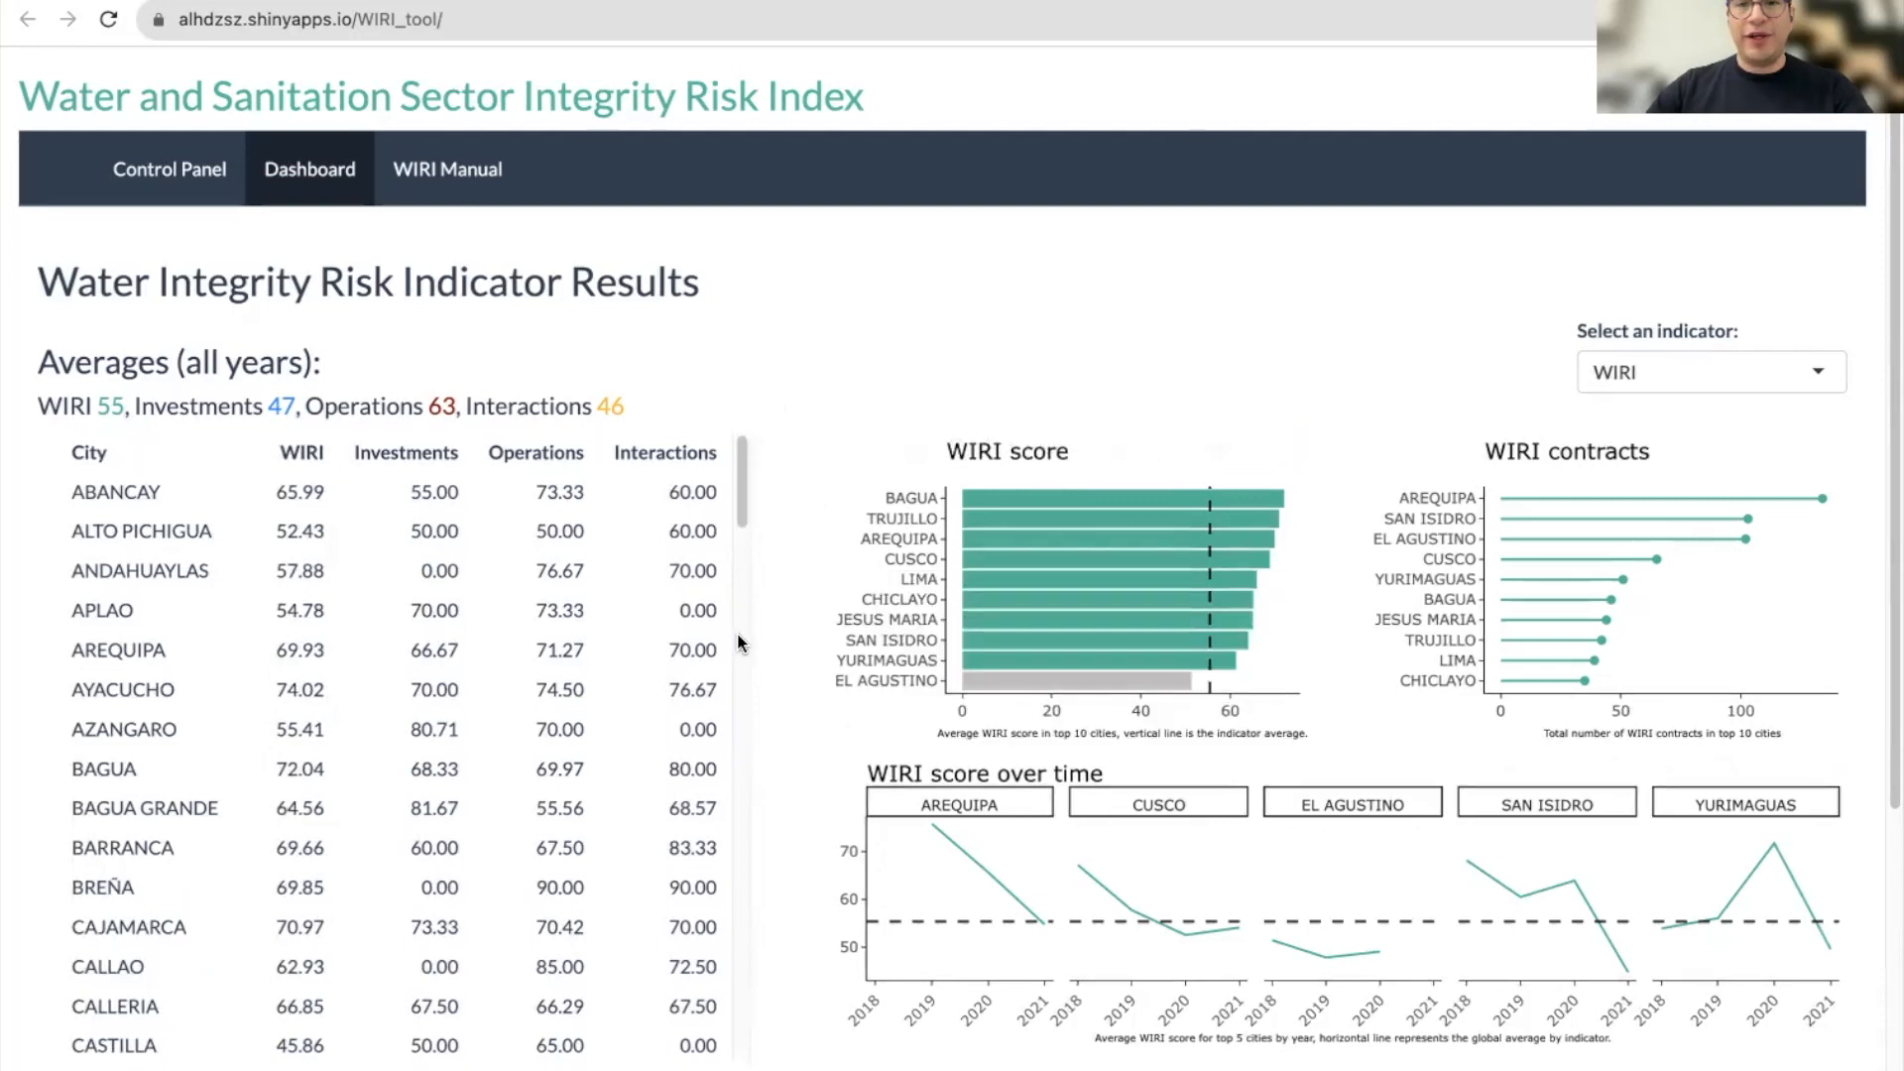
mouse_move(1740, 506)
Switch the dashboard charts to the Investments indicator and review the keywords used below the results.
left_click(1677, 380)
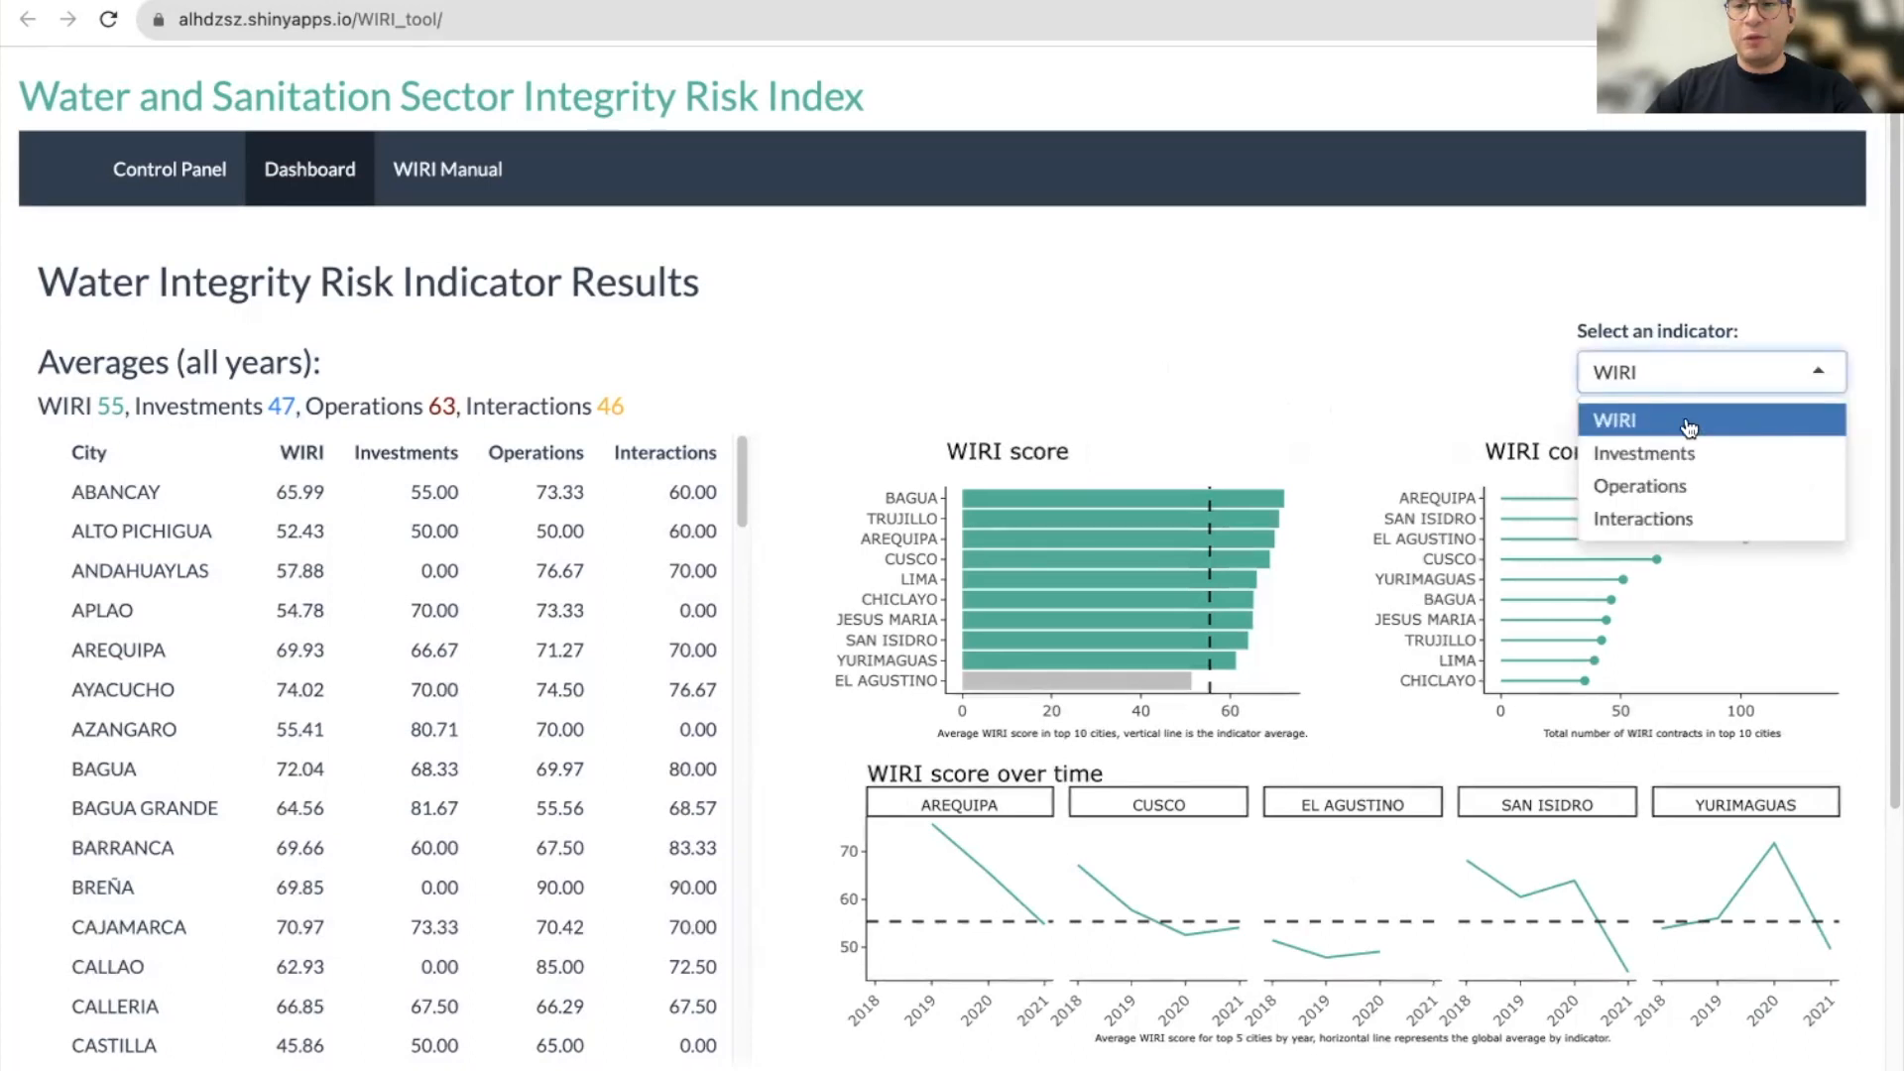
left_click(1695, 458)
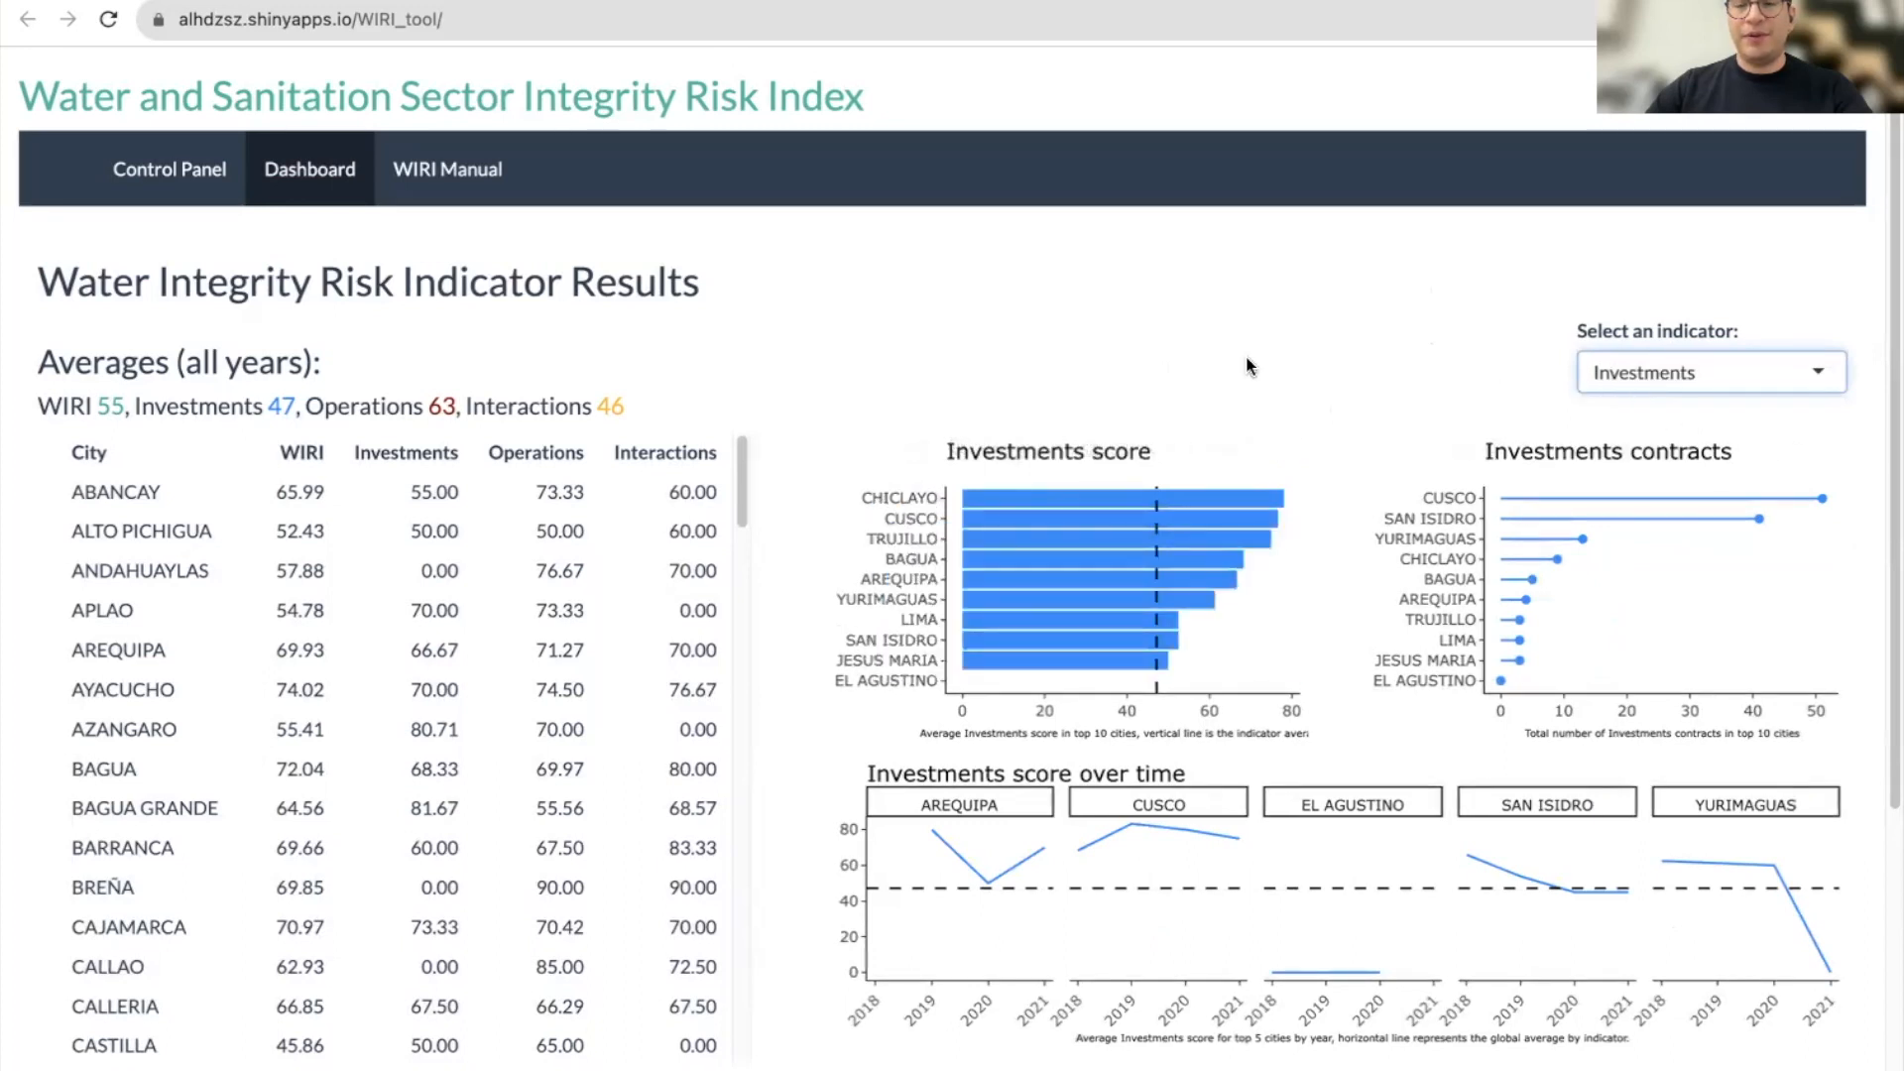
scroll(1248, 367, "down", 1)
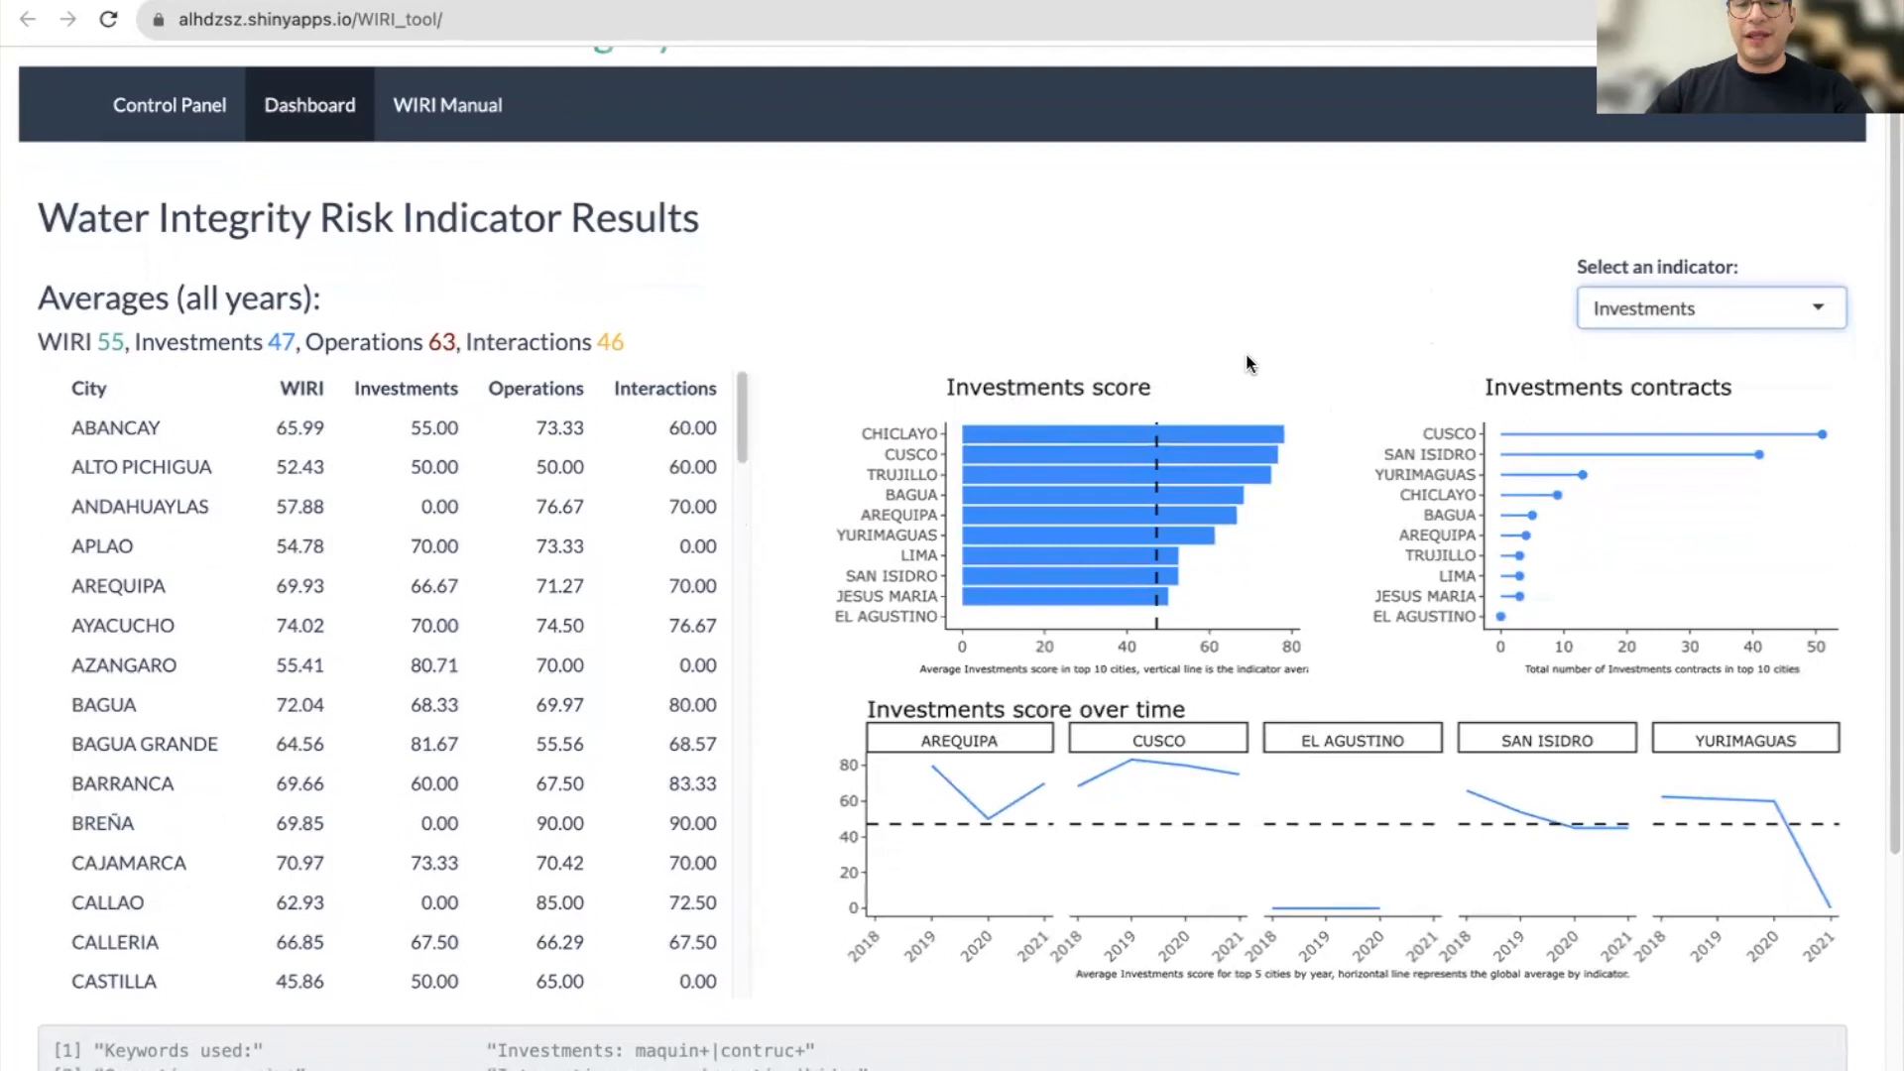
scroll(679, 922, "down", 3)
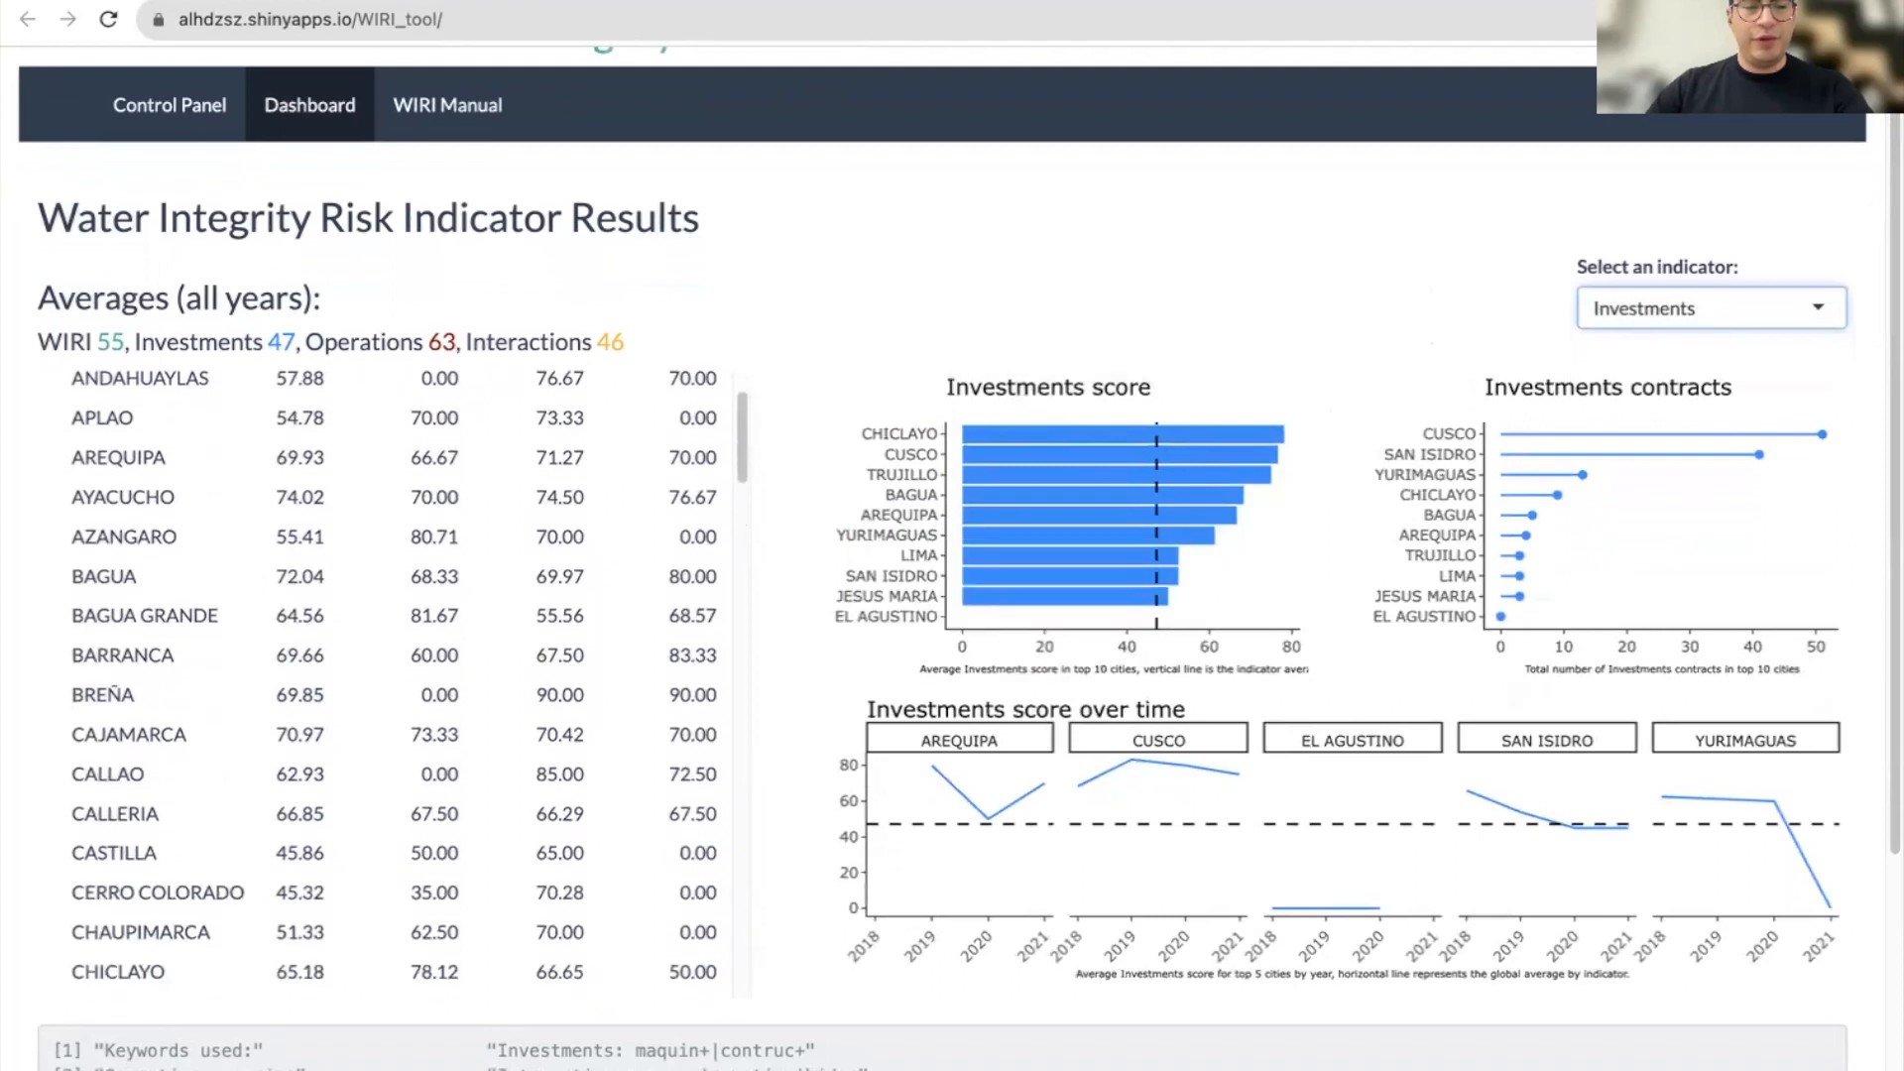
scroll(458, 979, "down", 4)
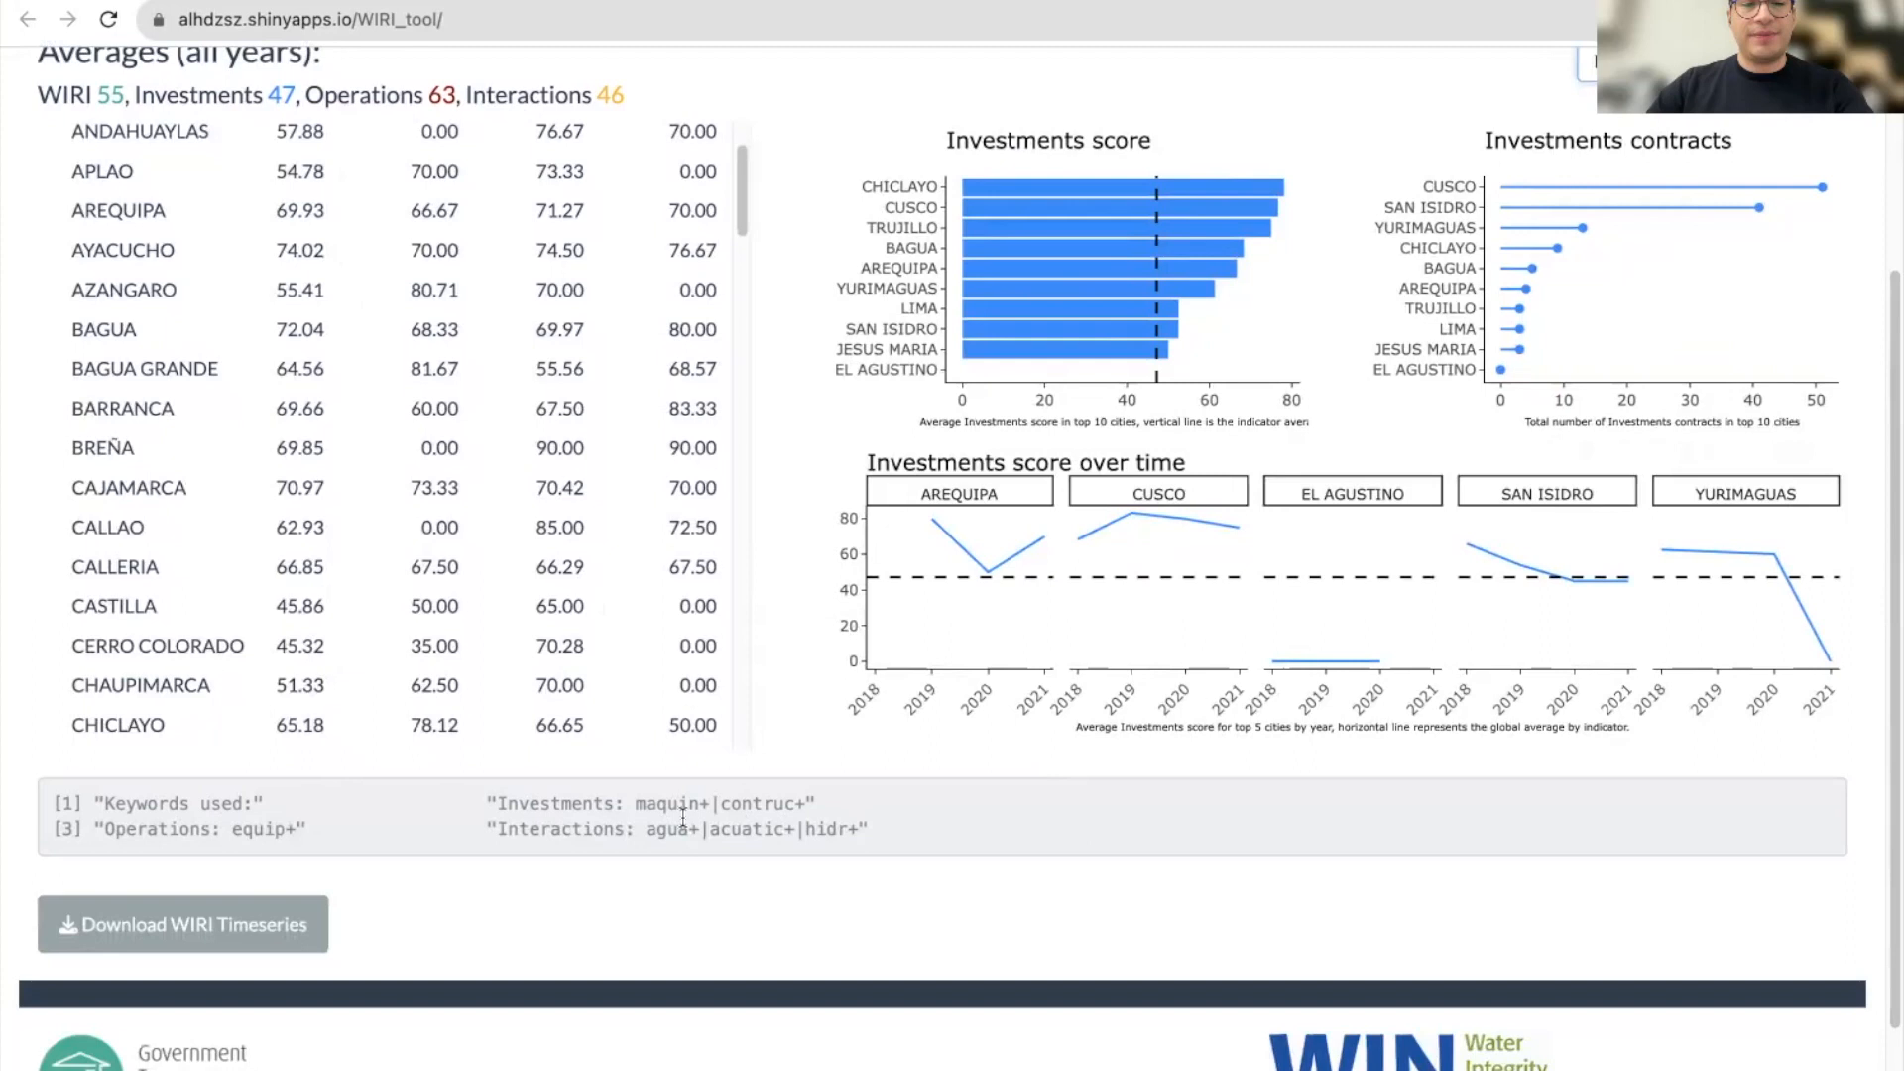
scroll(650, 860, "up", 1)
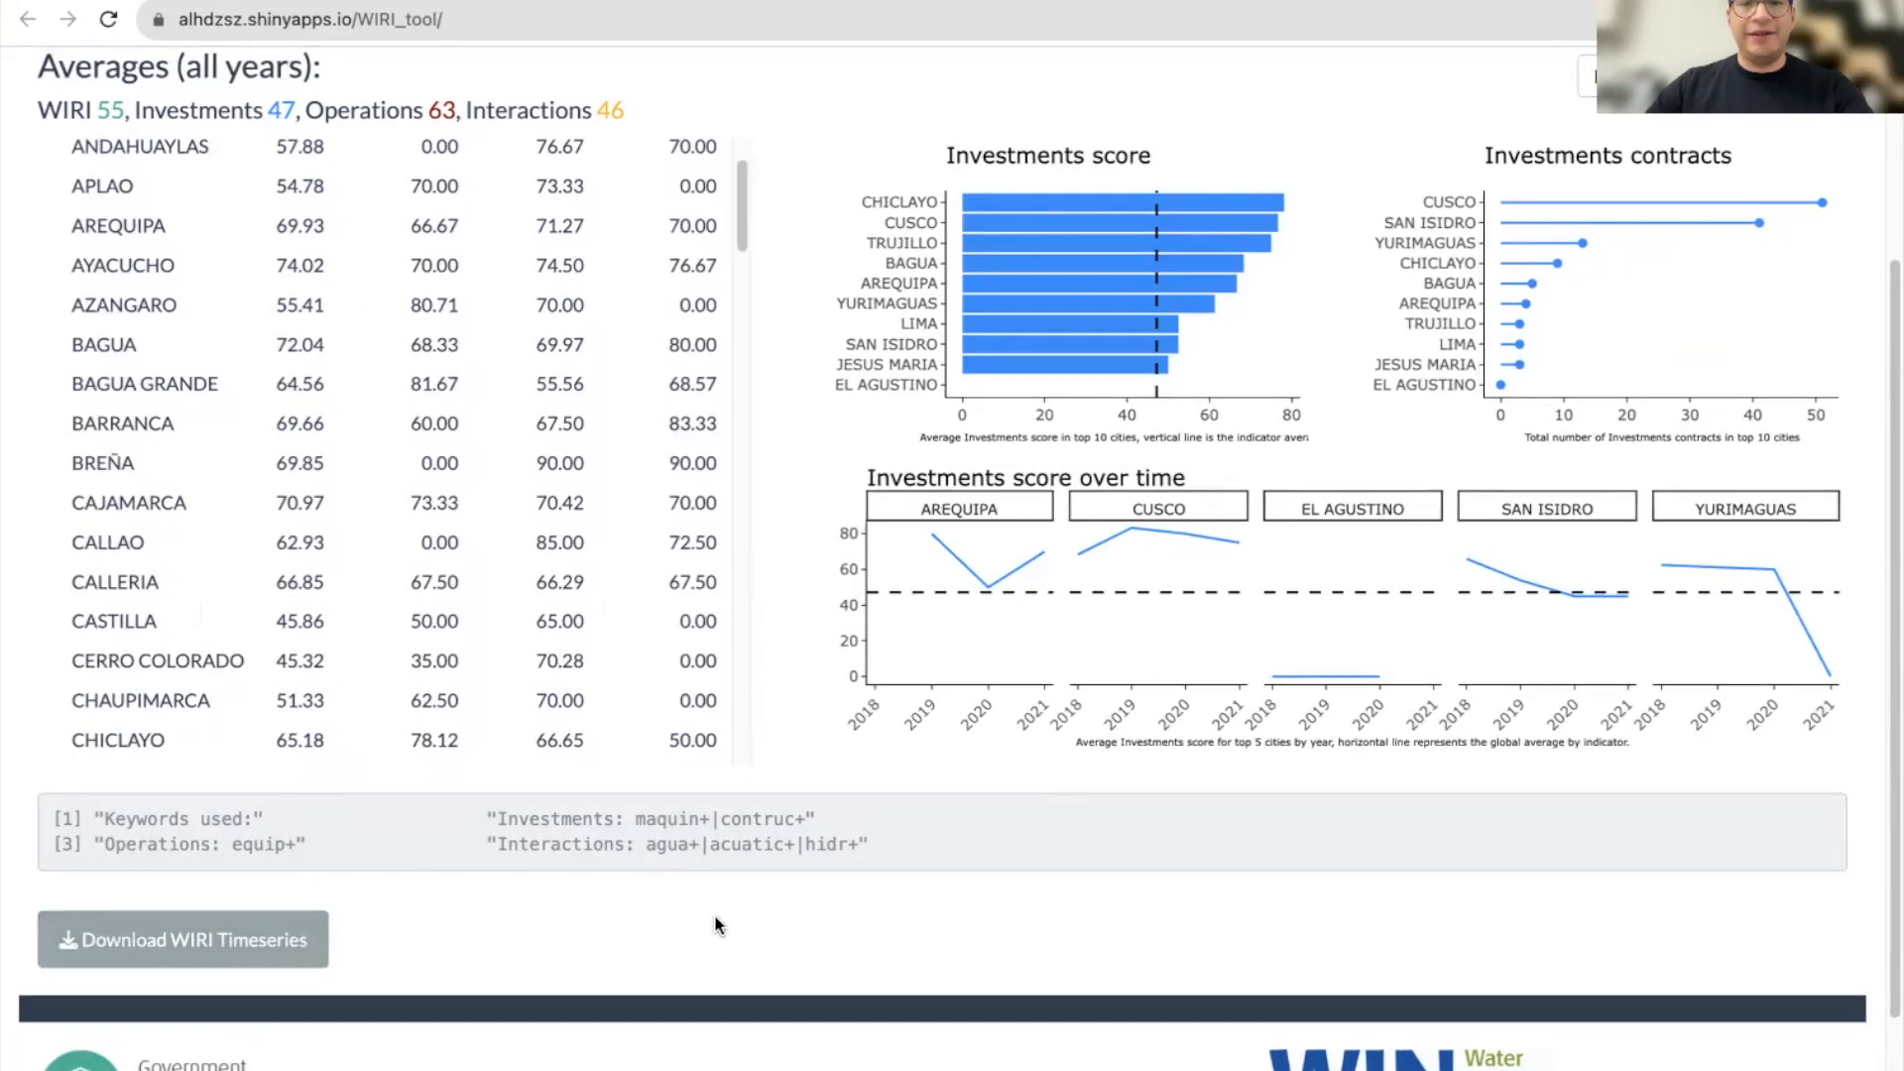
scroll(722, 917, "up", 3)
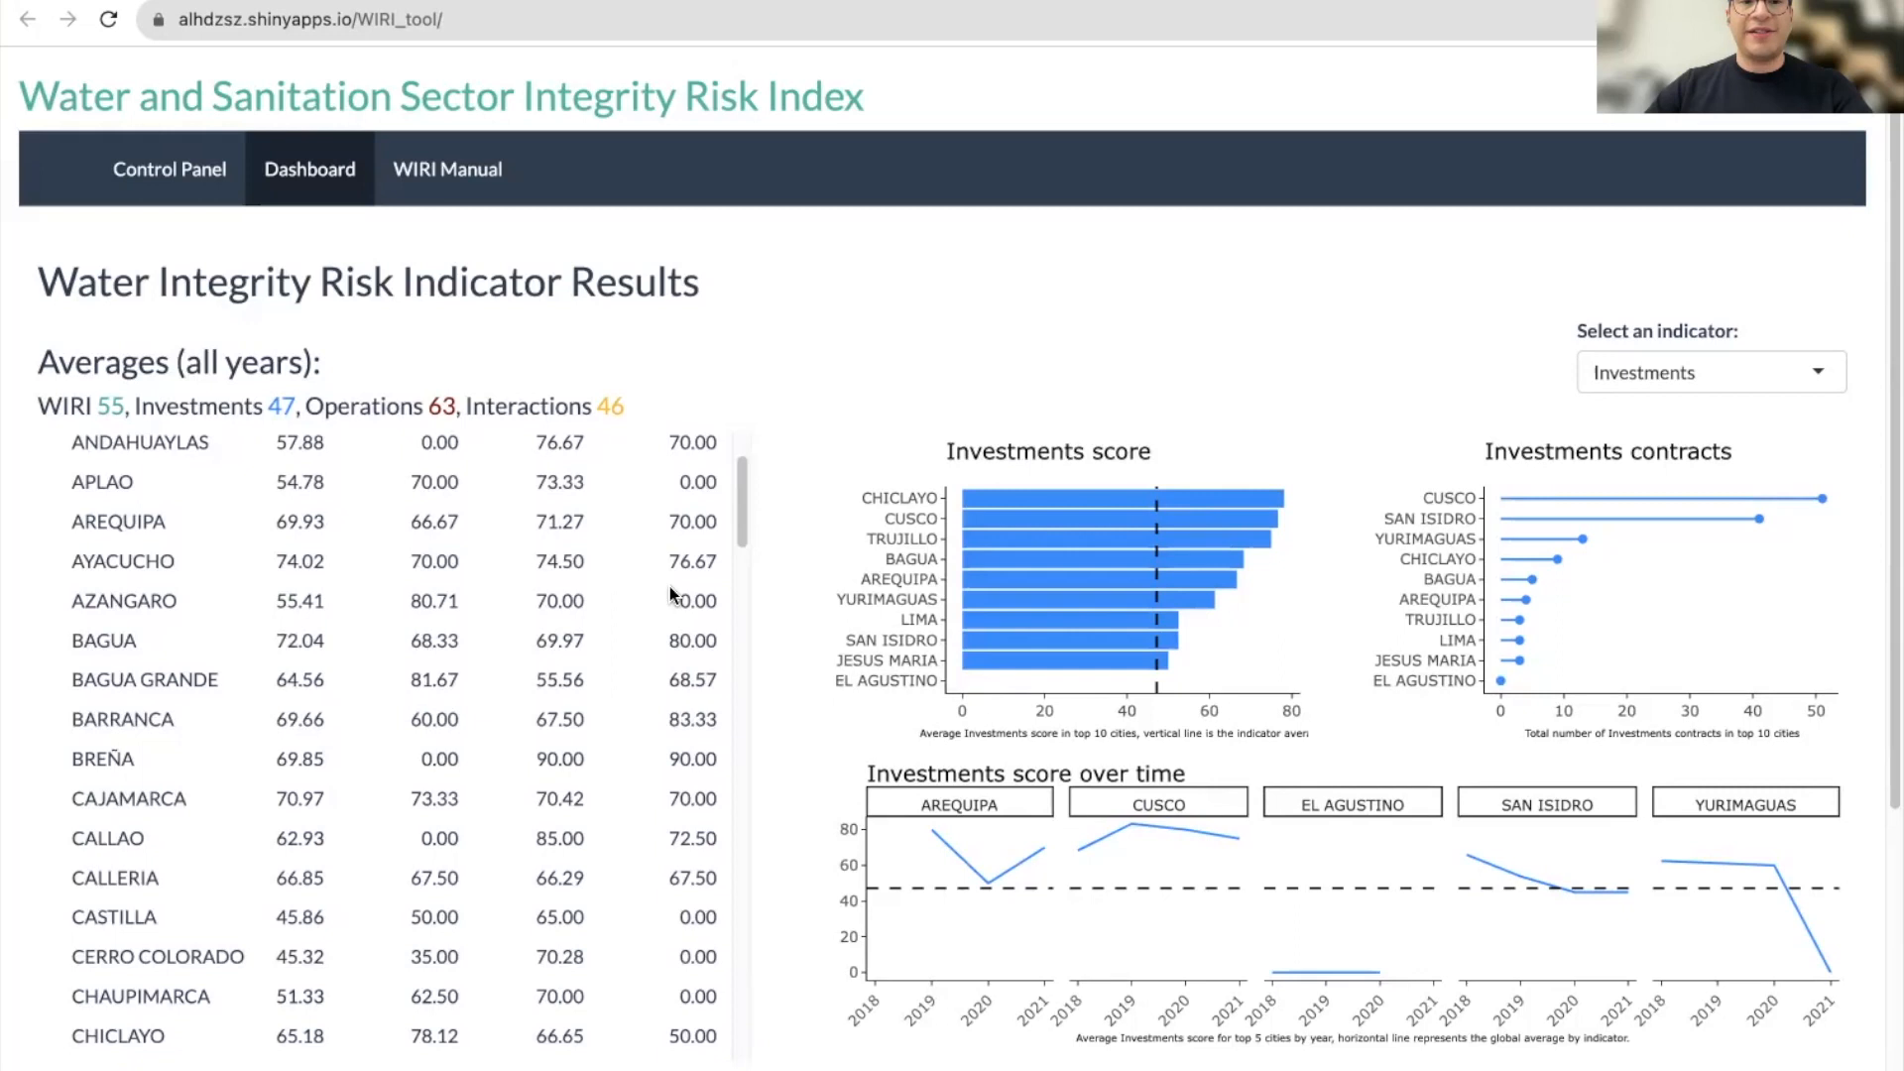
Open the WIRI Manual and look over its table of contents and the introduction to WIRI.
left_click(480, 191)
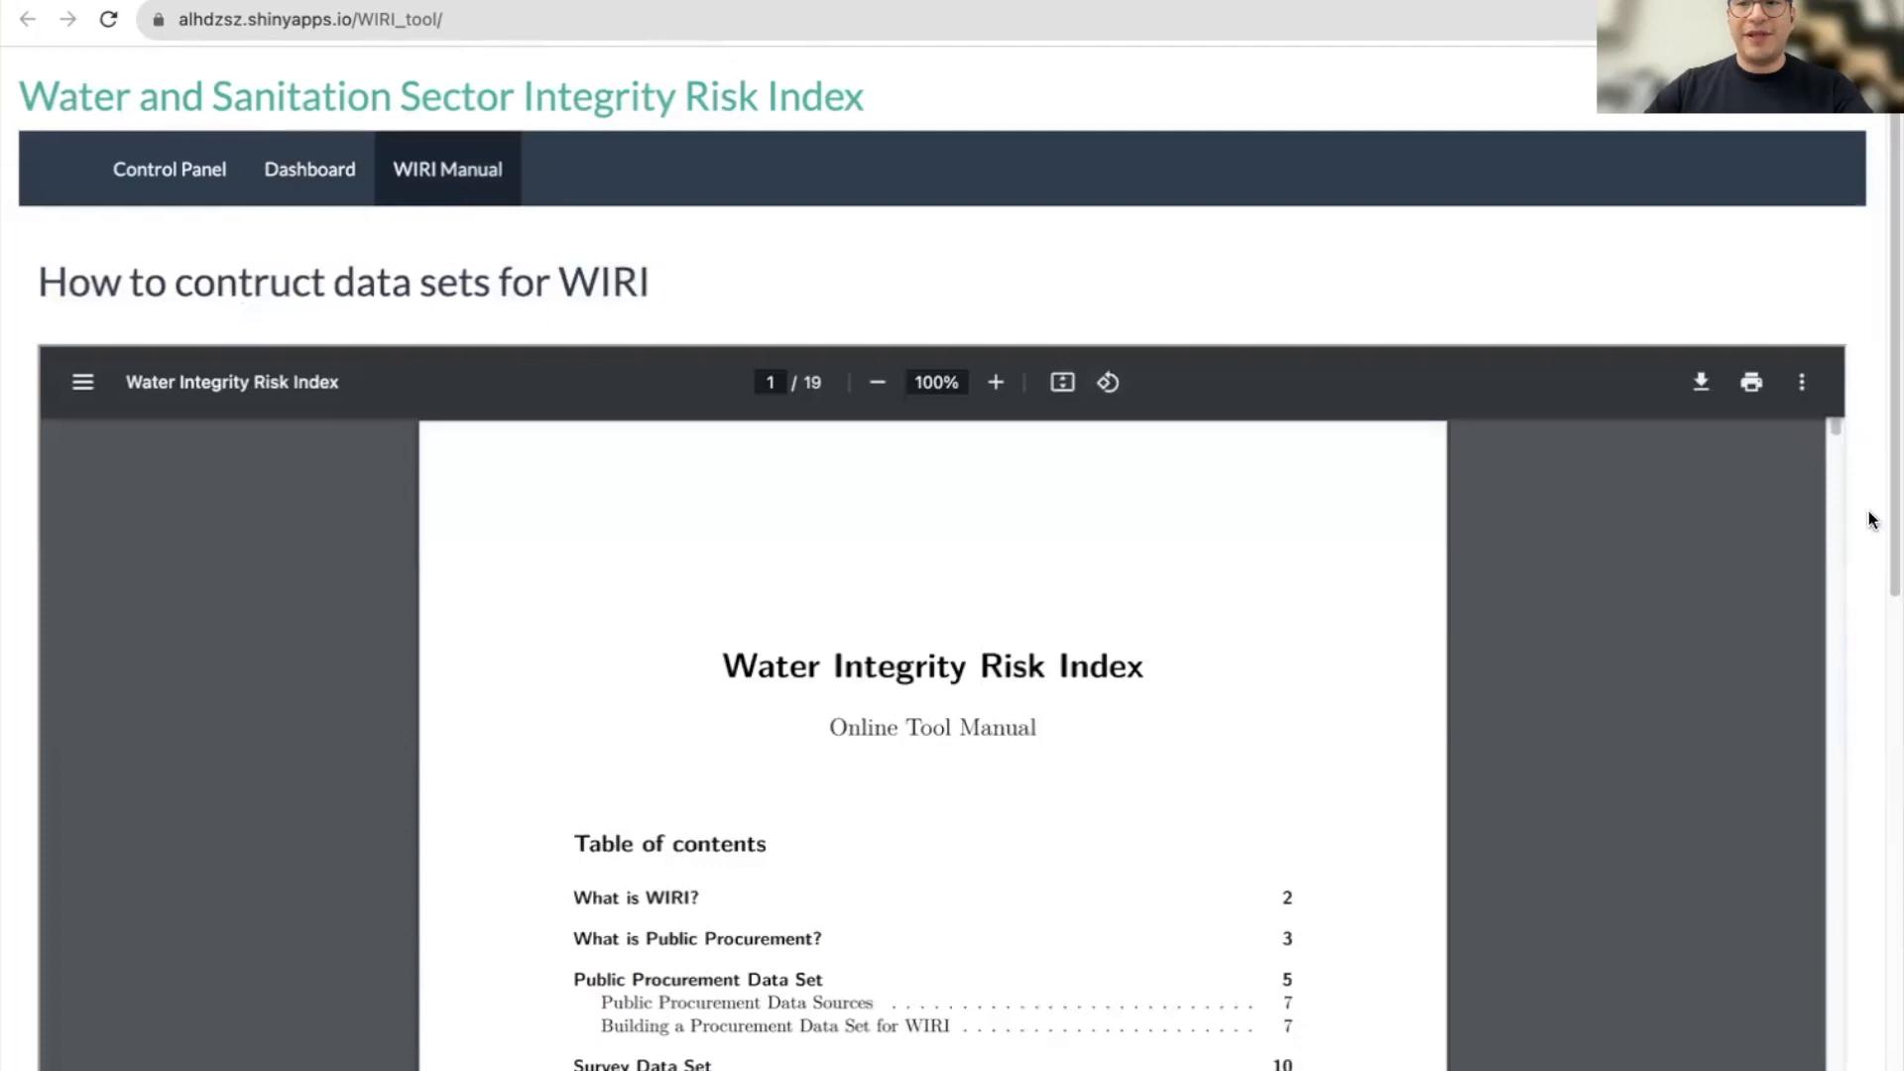
scroll(1656, 590, "down", 10)
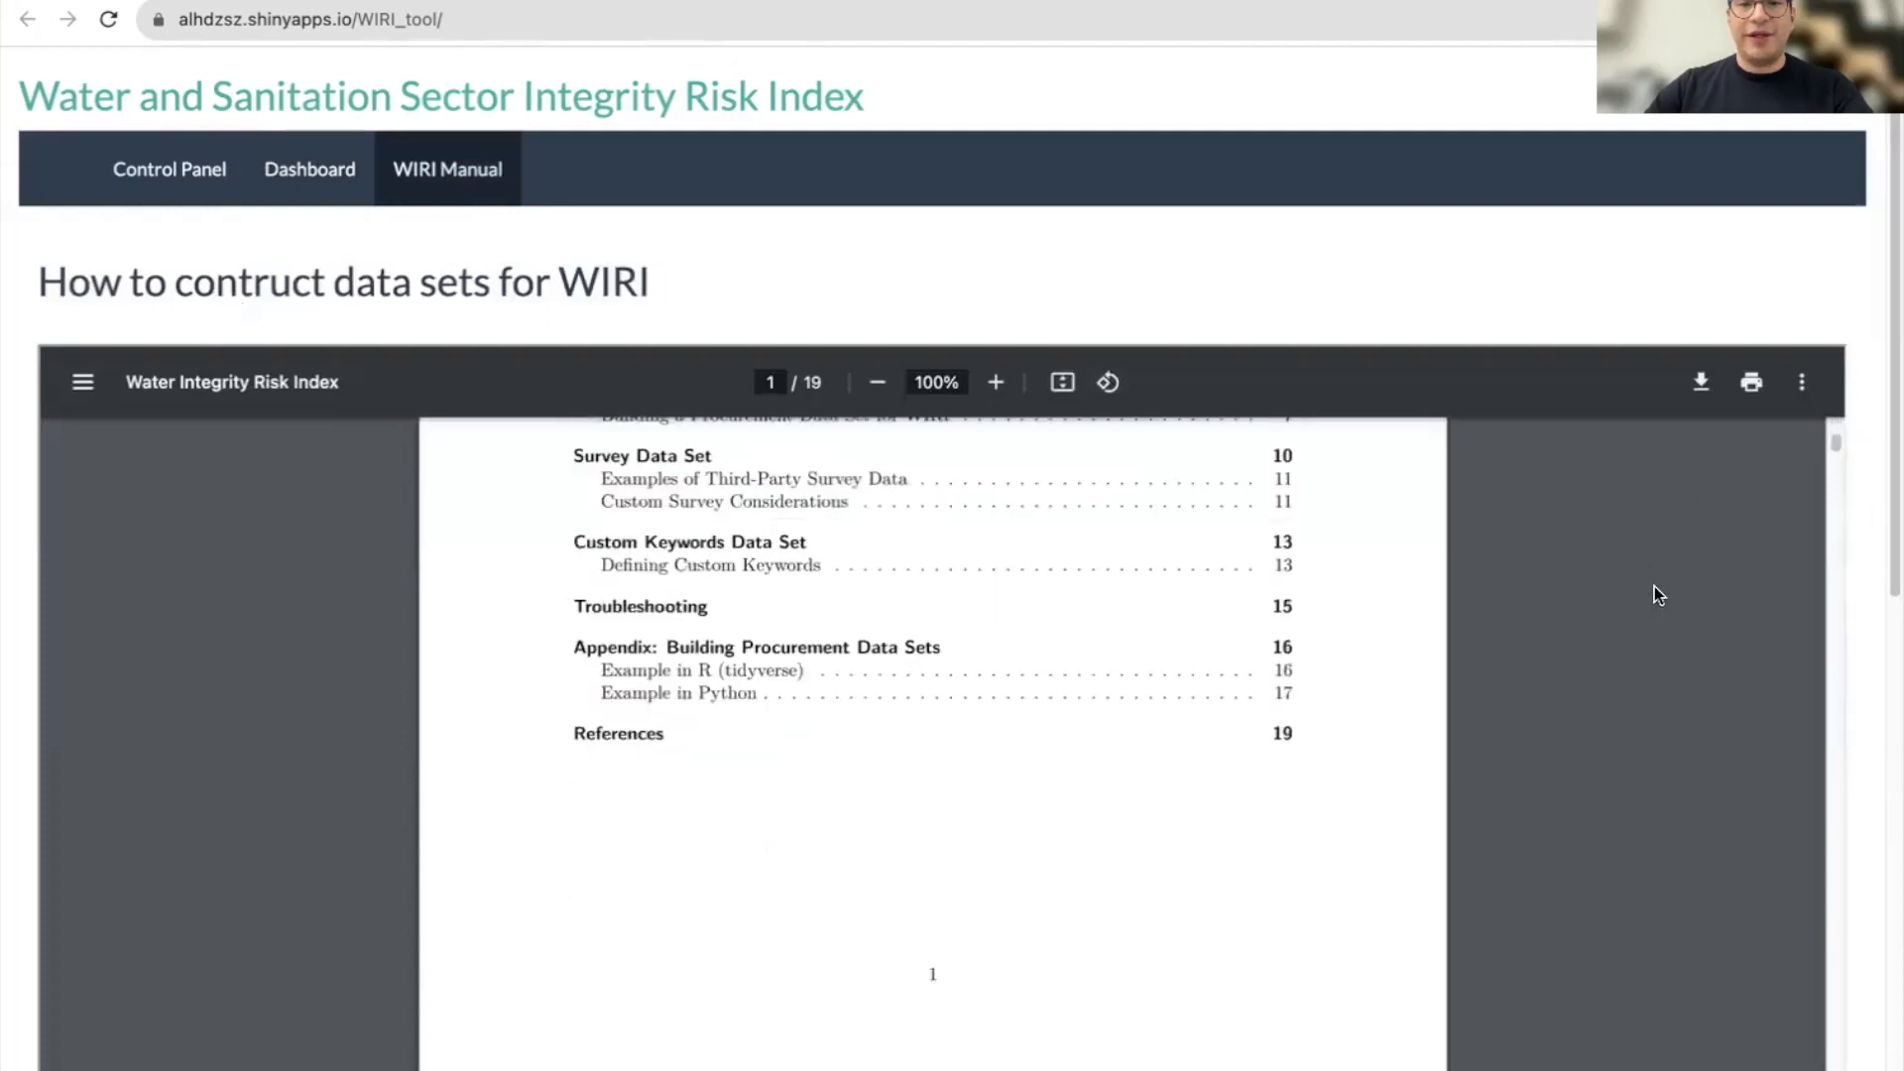
scroll(1654, 586, "down", 3)
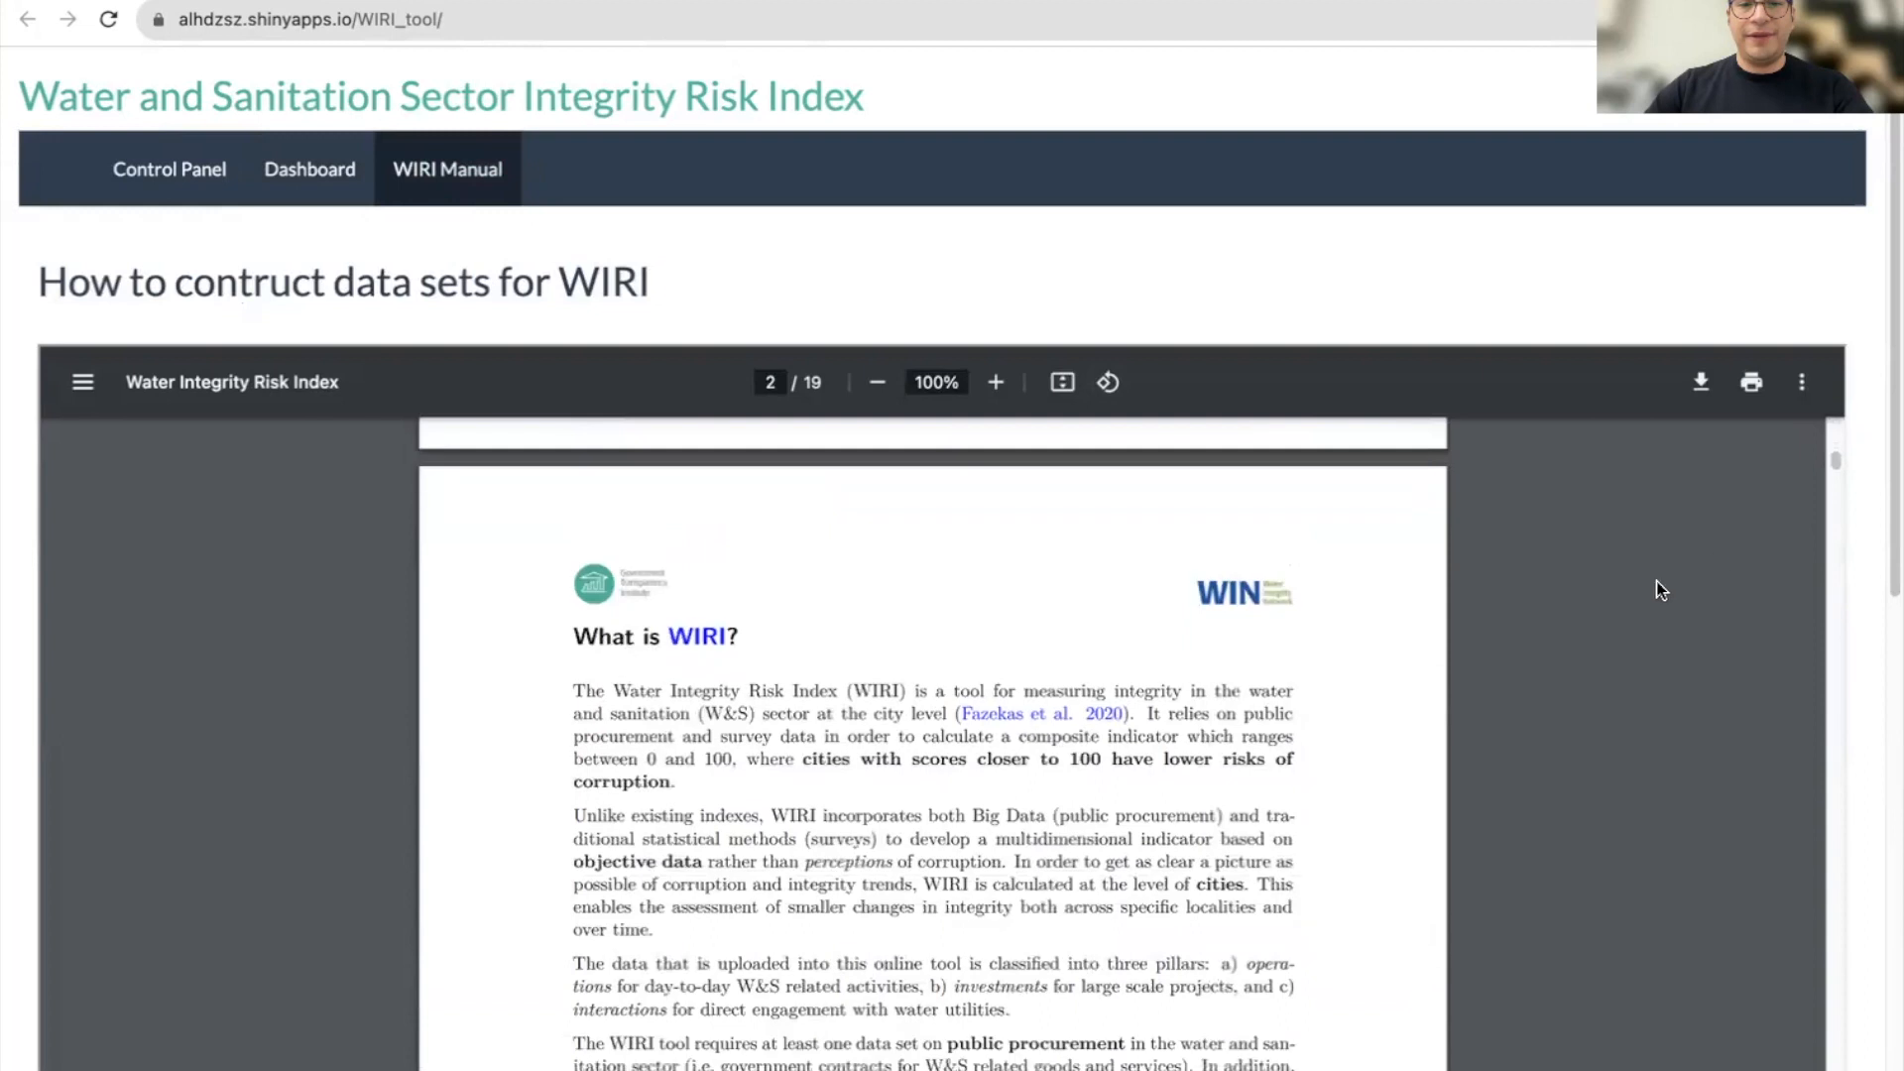
Look through the WIRI Tool Data Submission form below the manual and return to the Control Panel.
scroll(1872, 819, "down", 8)
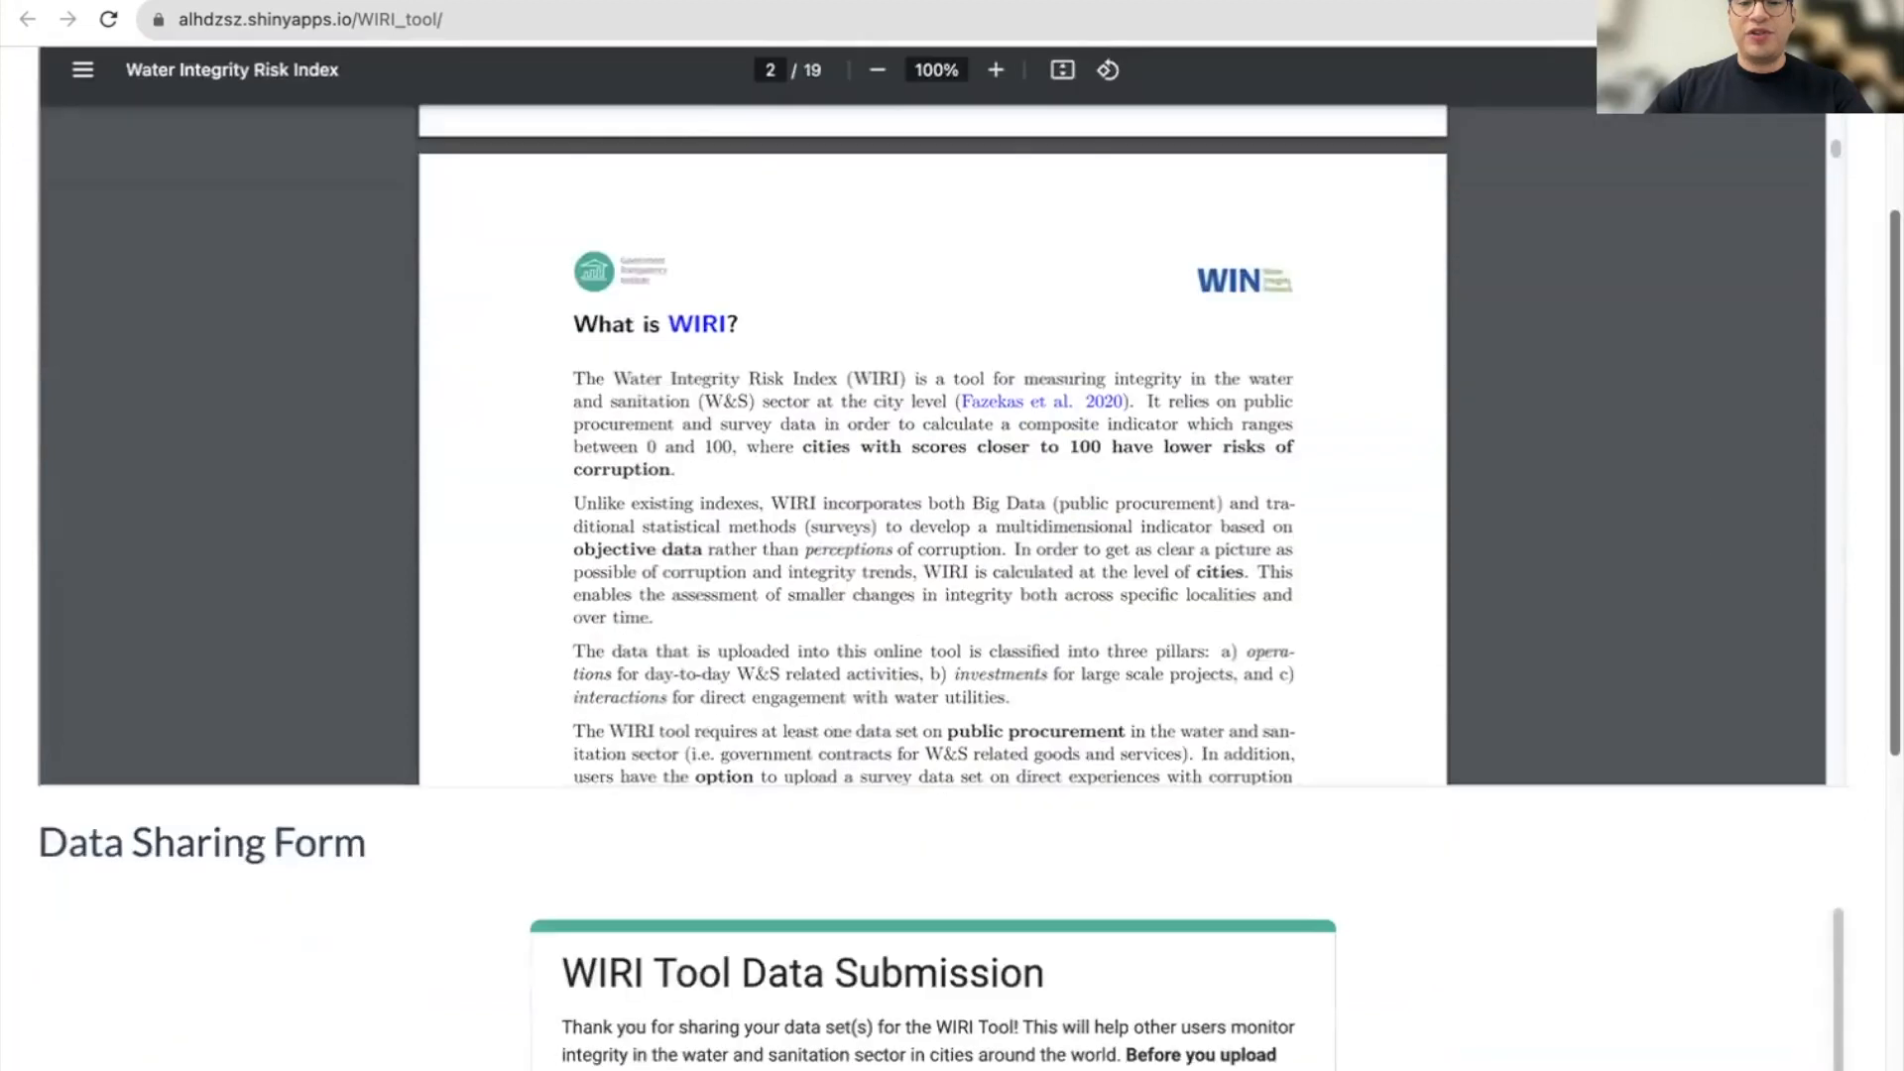
scroll(1872, 819, "down", 2)
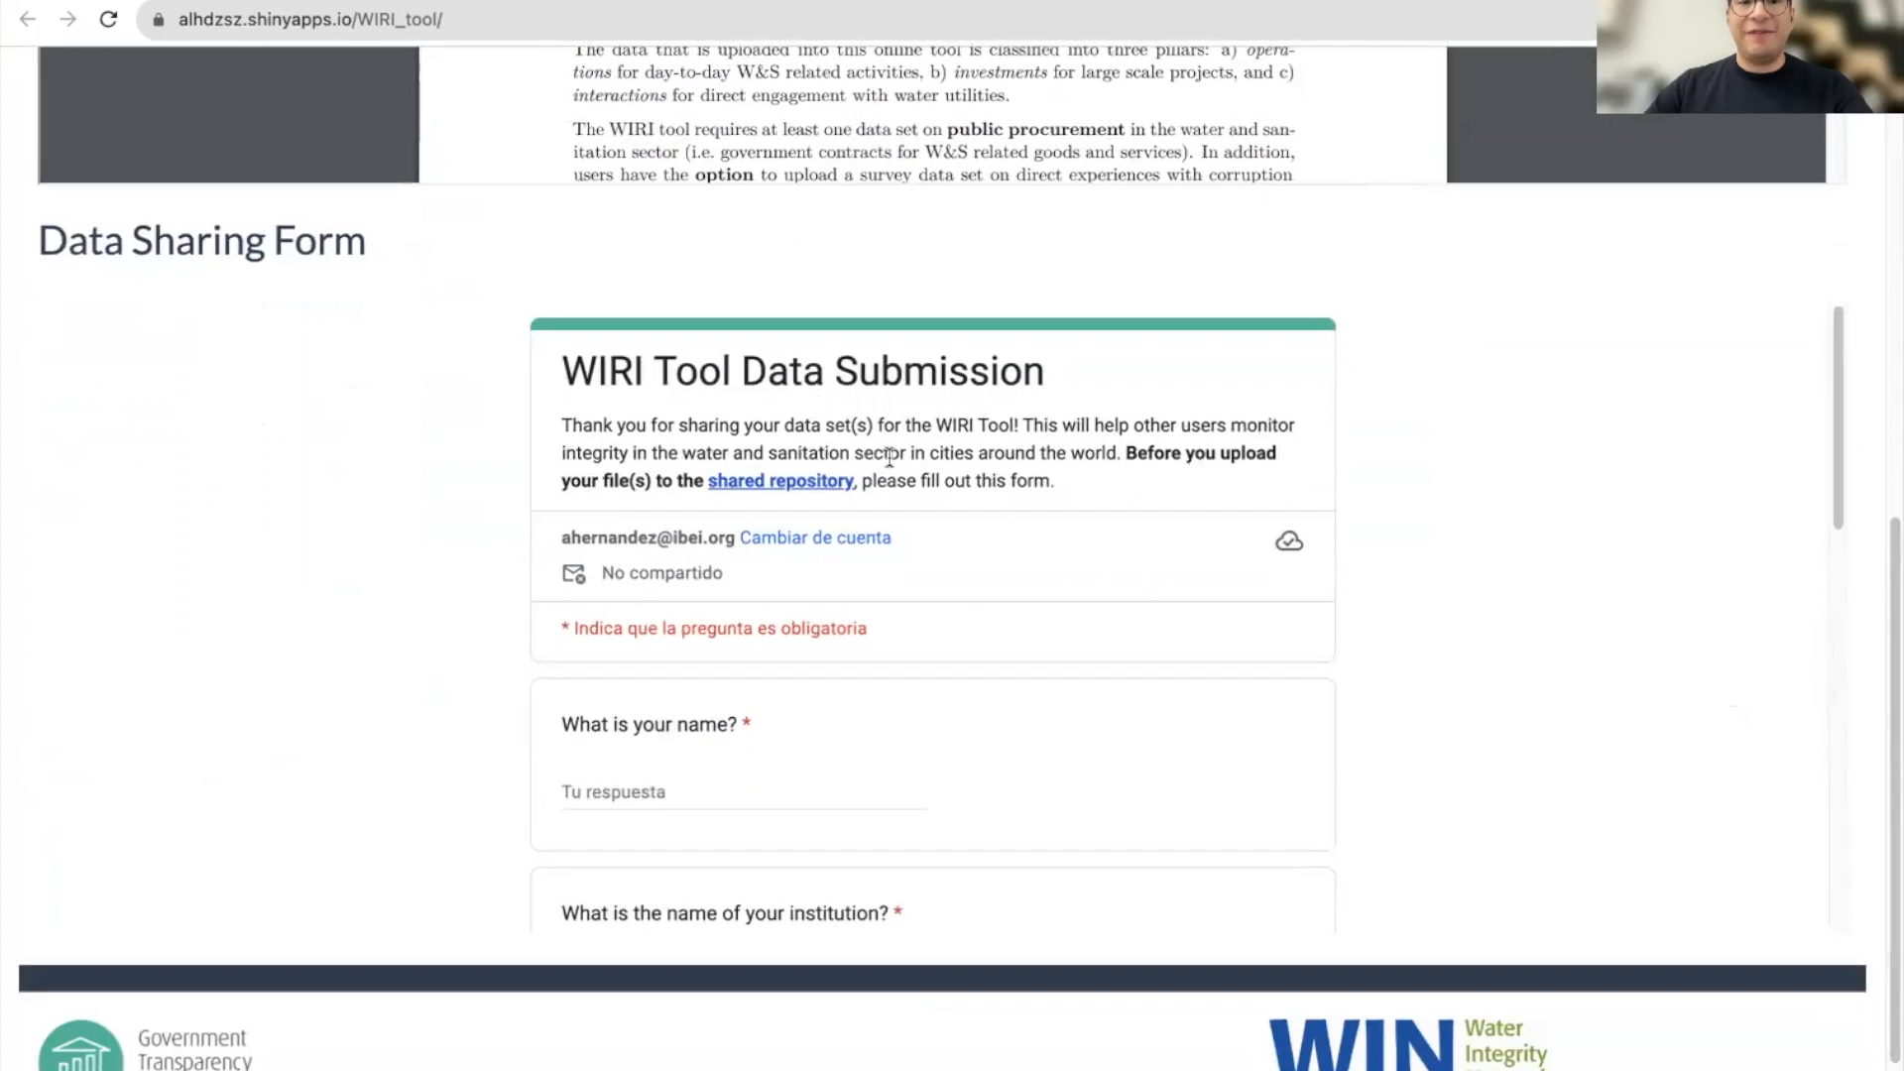
scroll(889, 464, "down", 4)
scroll(1394, 597, "down", 7)
scroll(1401, 587, "up", 5)
scroll(1404, 597, "up", 15)
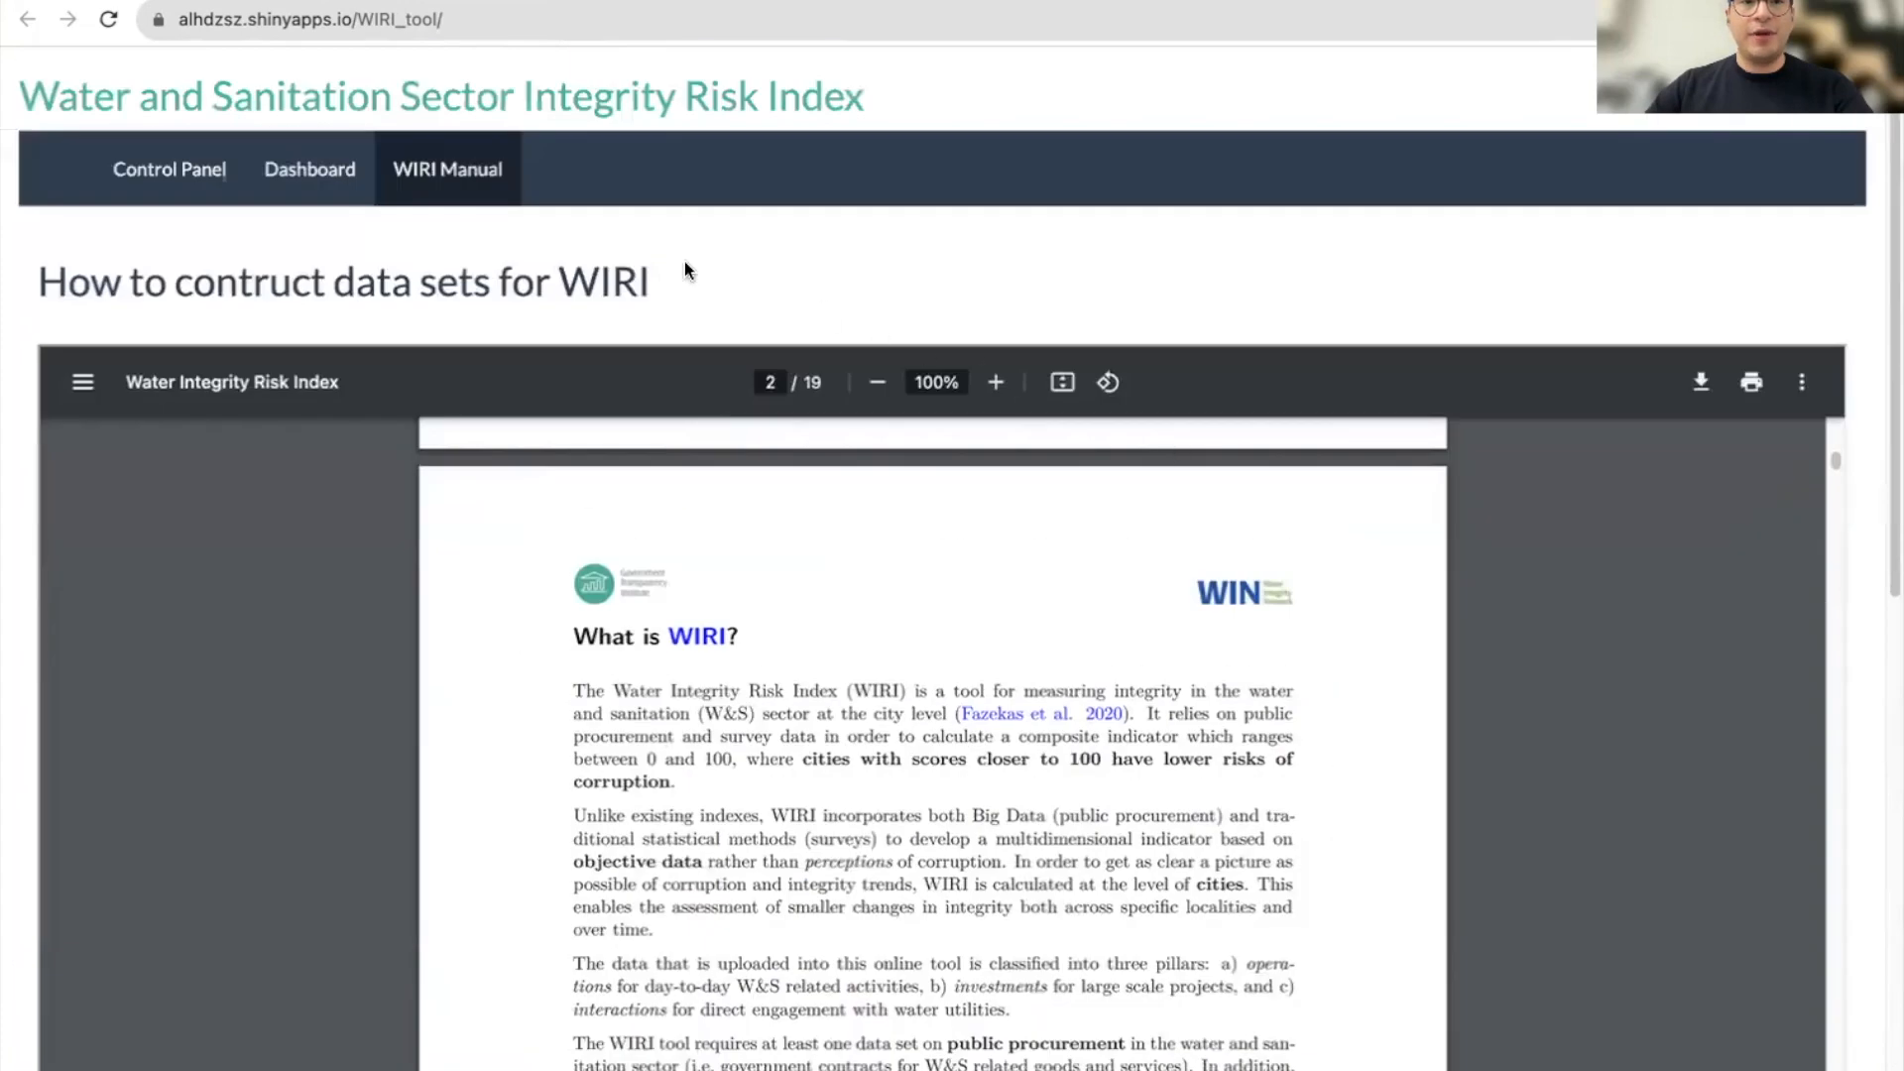
left_click(174, 185)
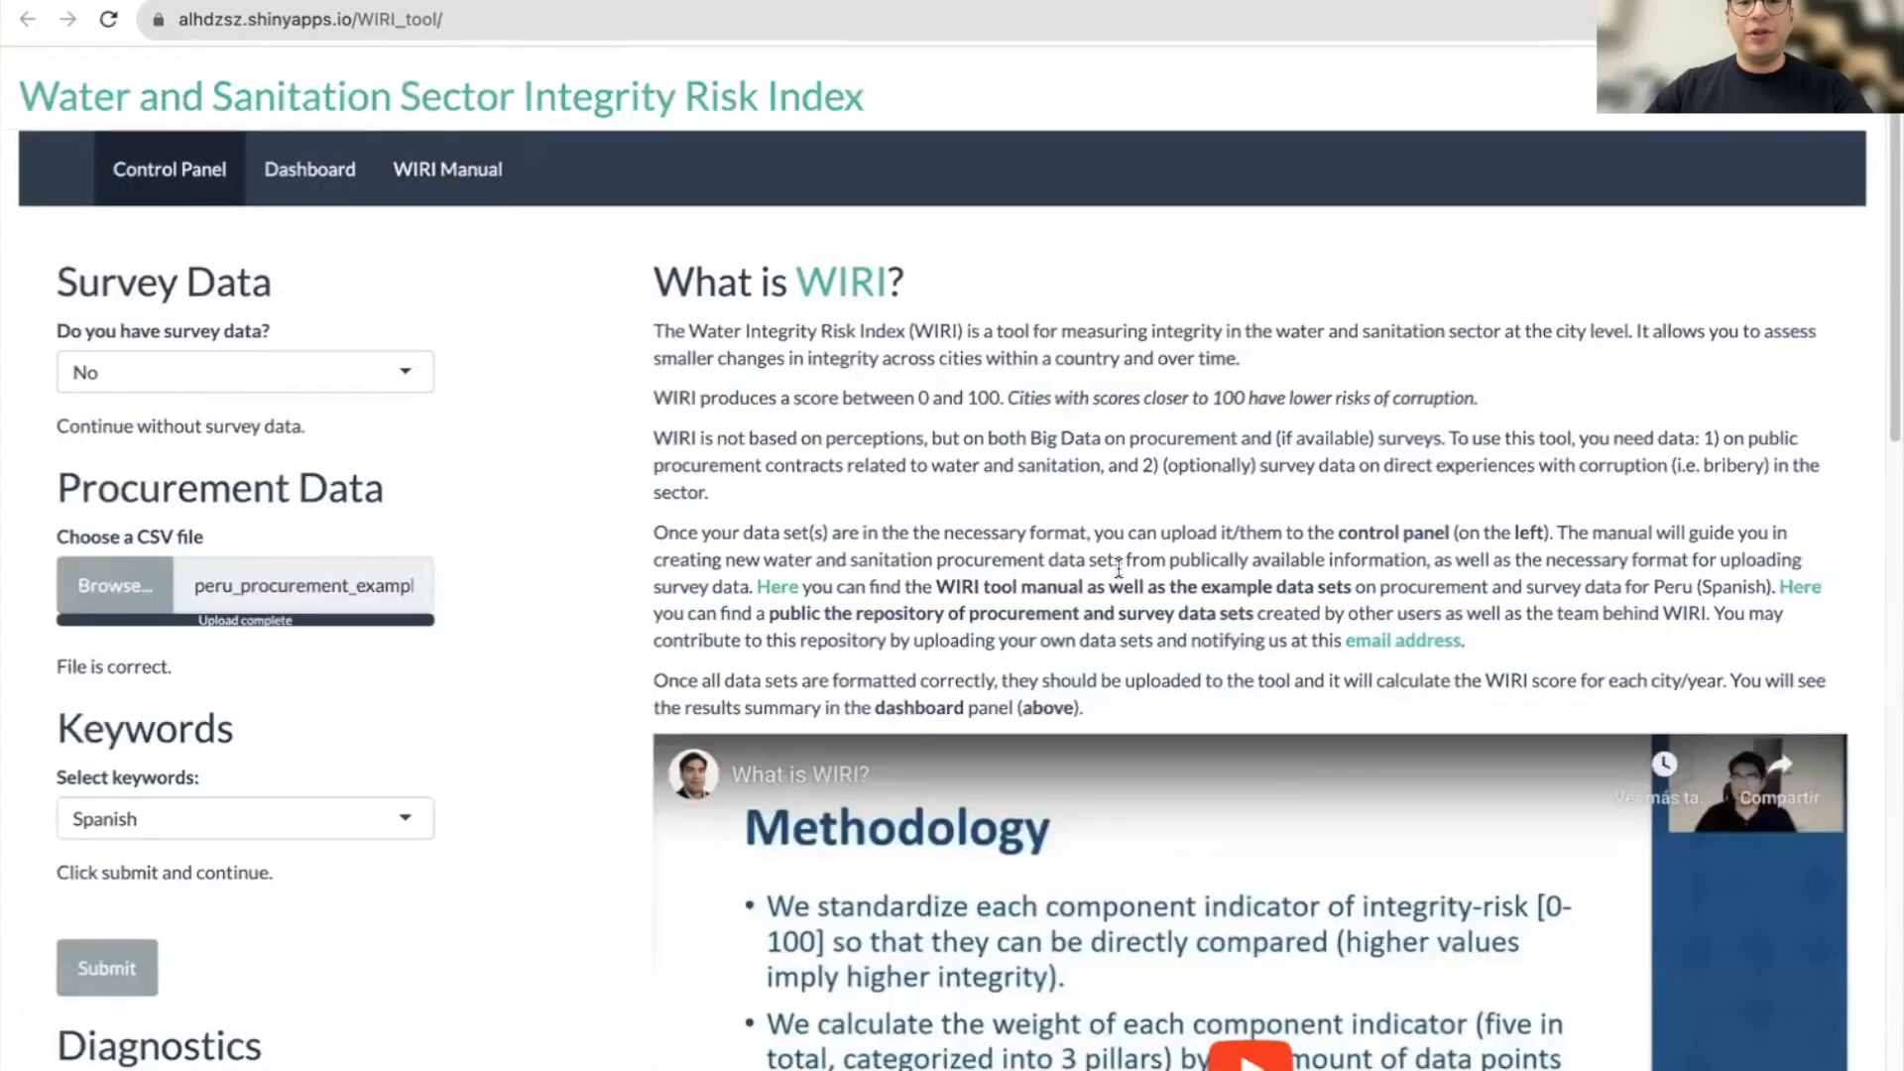